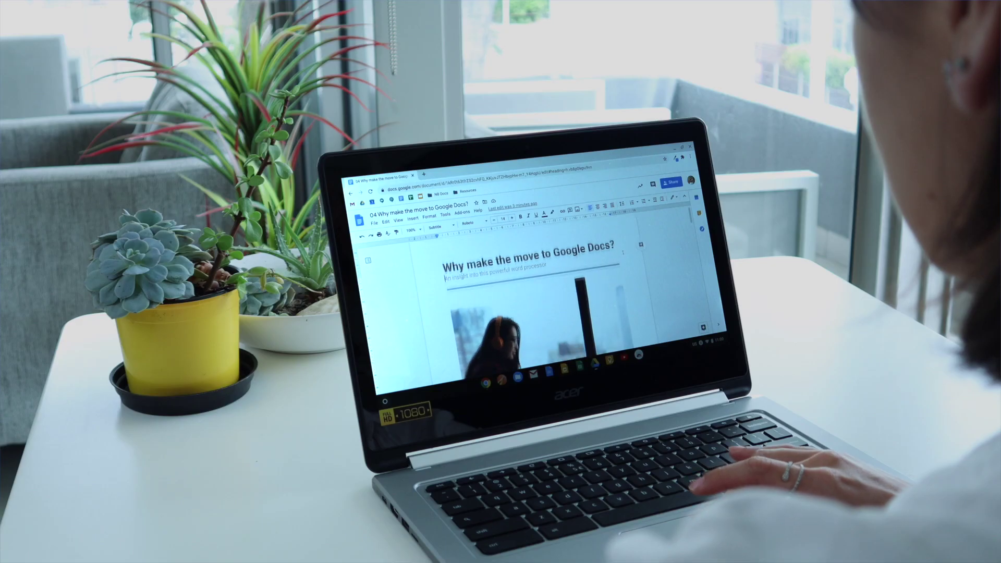
Run a web image search for 'person phone' from the Insert image menu
{"action": "scroll", "coordinate": [532, 292], "scroll_direction": "down", "scroll_amount": 10}
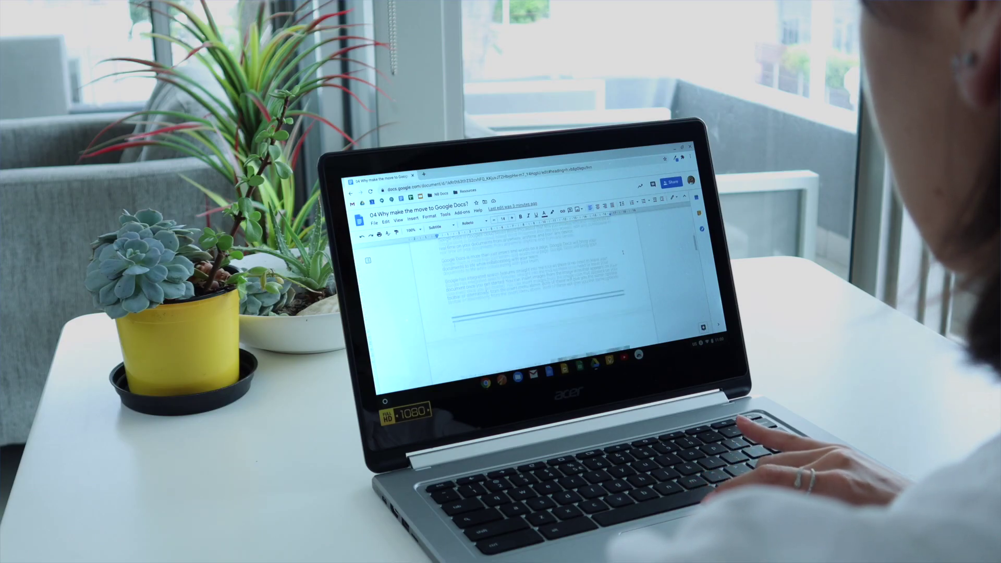
{"action": "scroll", "coordinate": [622, 252], "scroll_direction": "down", "scroll_amount": 5}
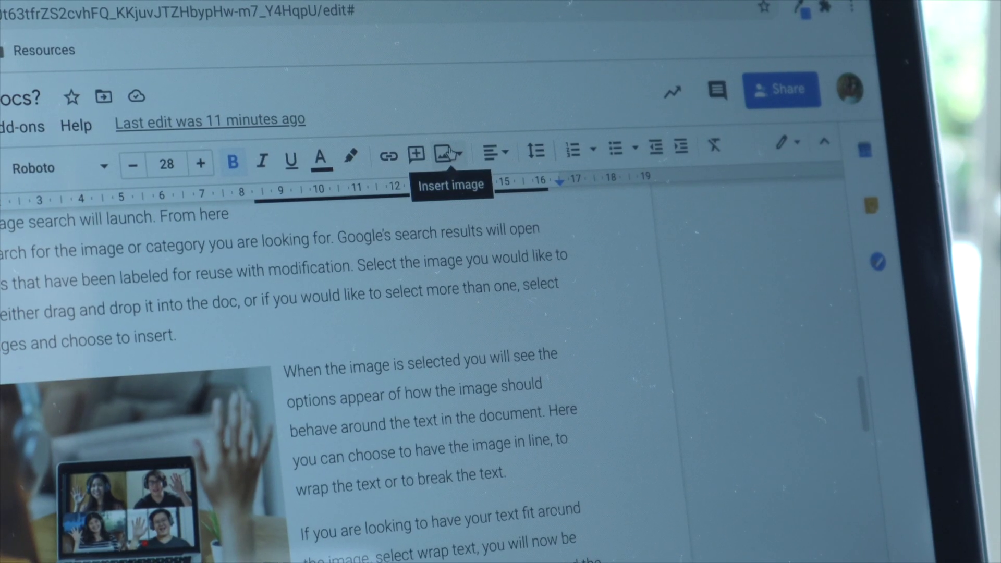
{"action": "left_click", "coordinate": [451, 154]}
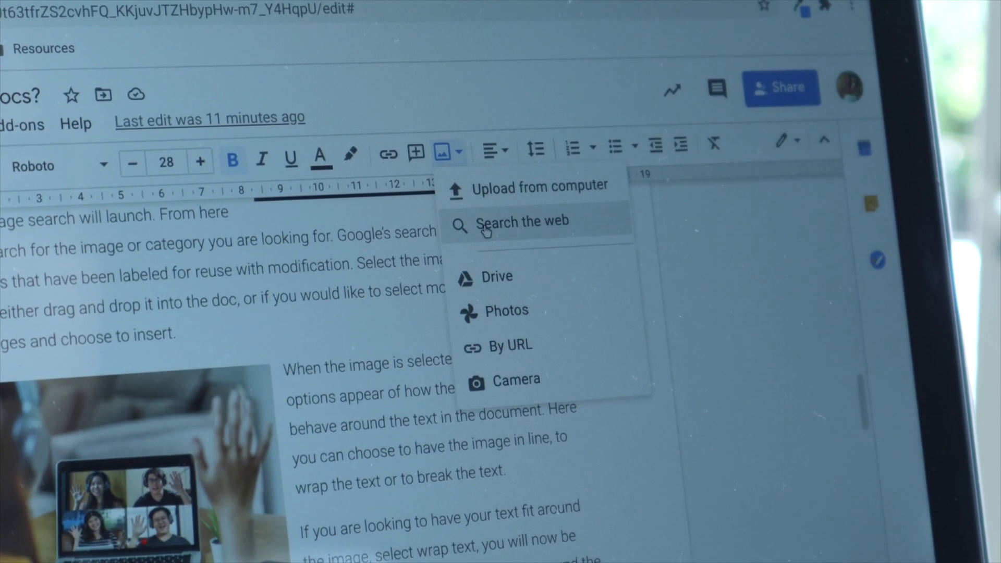
{"action": "left_click", "coordinate": [484, 228]}
{"action": "type", "text": "p"}
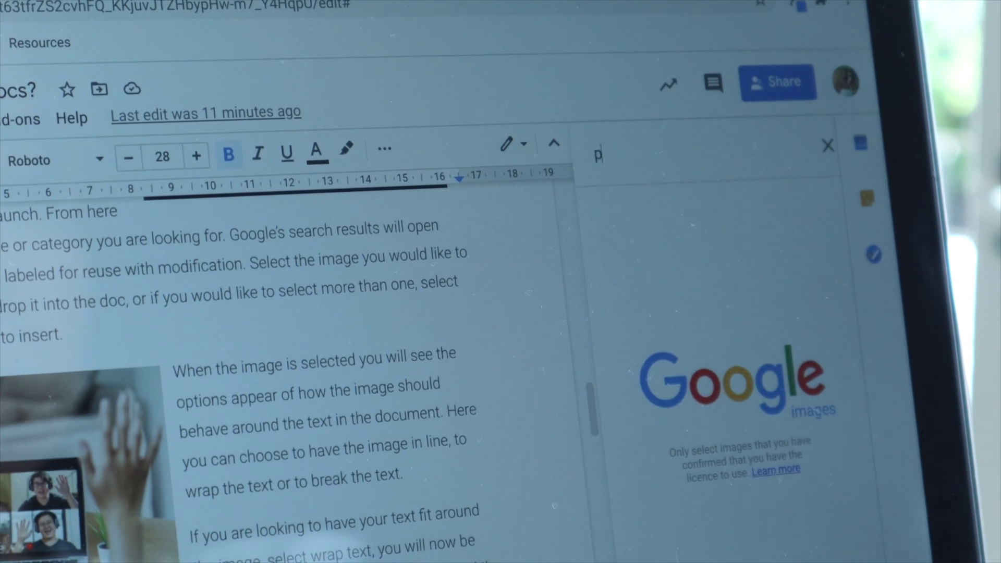
{"action": "type", "text": "erson phone"}
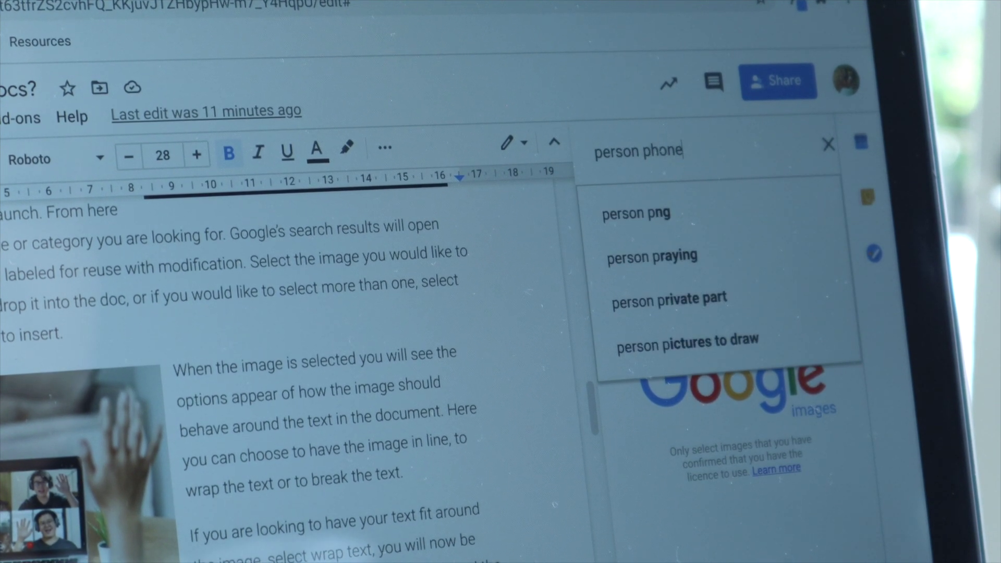
{"action": "key", "text": "Return"}
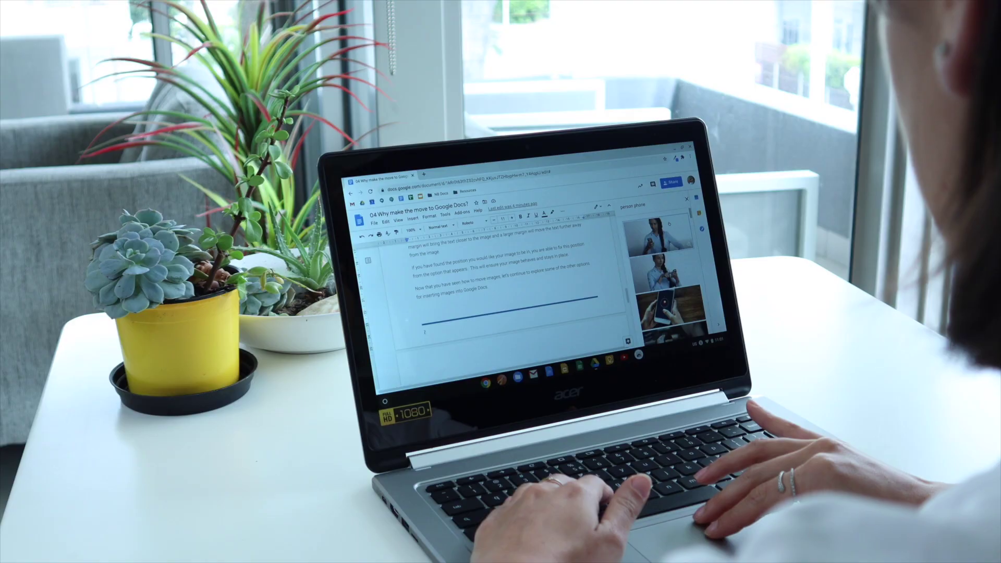
{"action": "scroll", "coordinate": [665, 277], "scroll_direction": "down", "scroll_amount": 5}
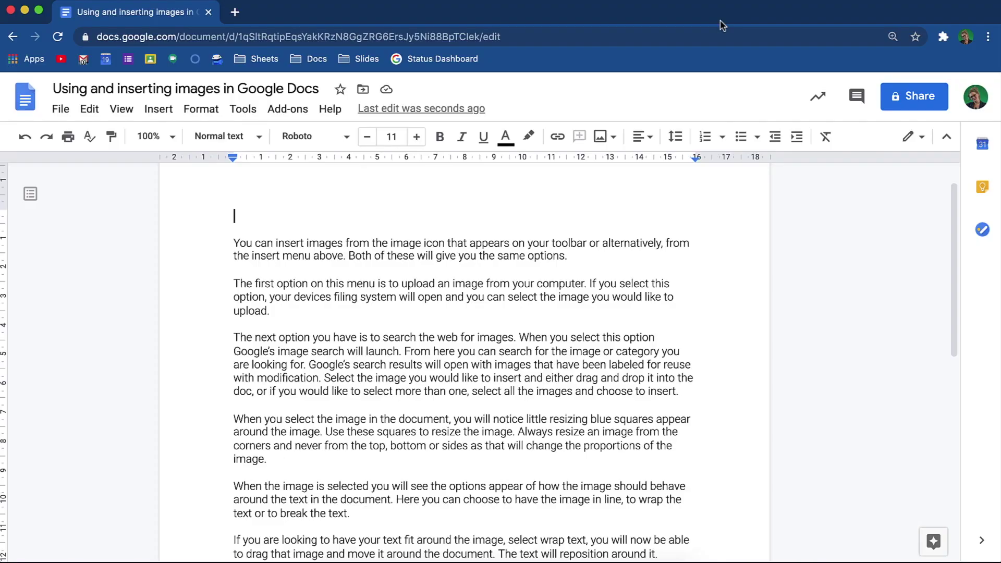
Upload 'Working from an office.jpg' from the Desktop to the top of the document
{"action": "left_click", "coordinate": [613, 137]}
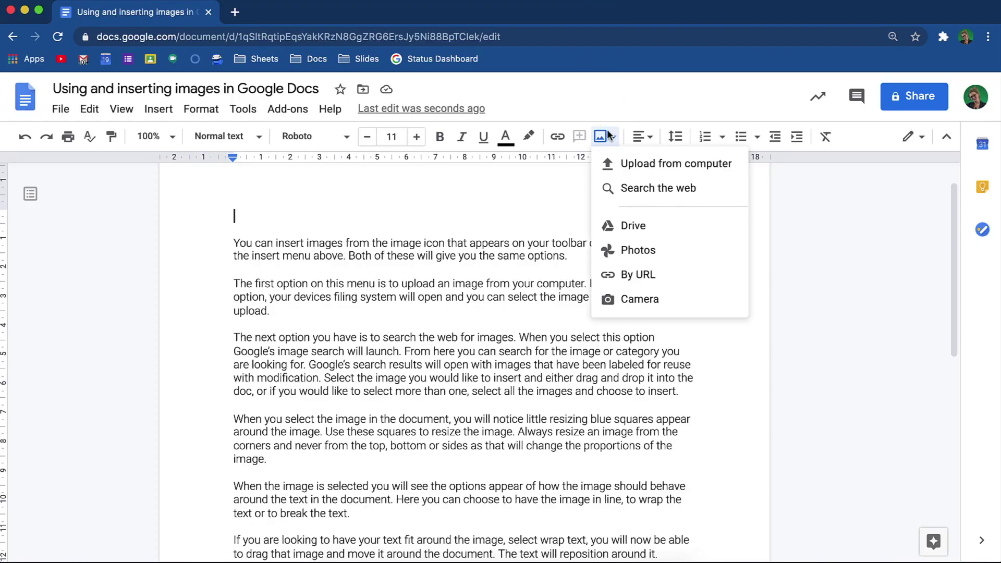
{"action": "left_click", "coordinate": [166, 111]}
{"action": "mouse_move", "coordinate": [233, 142]}
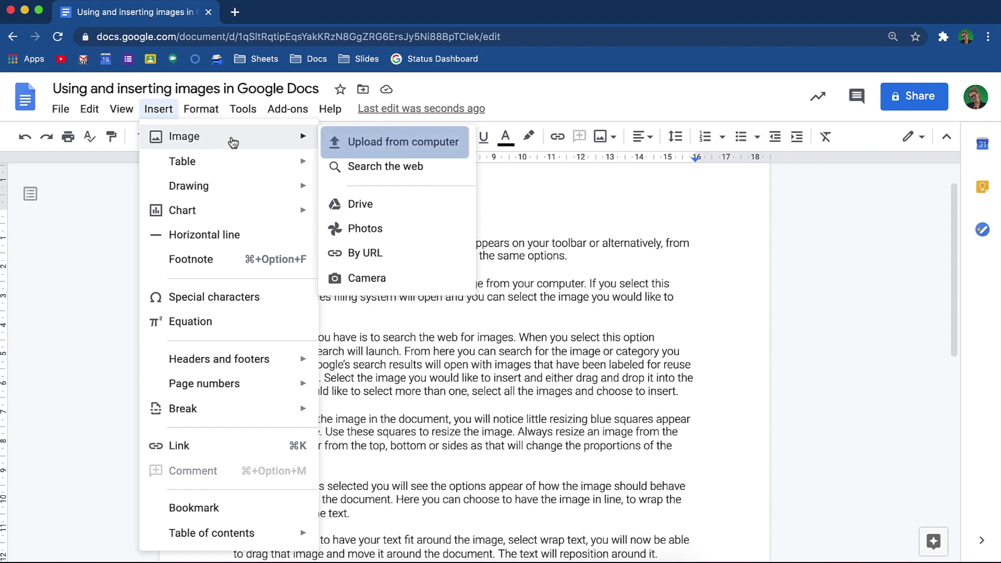
{"action": "left_click", "coordinate": [461, 146]}
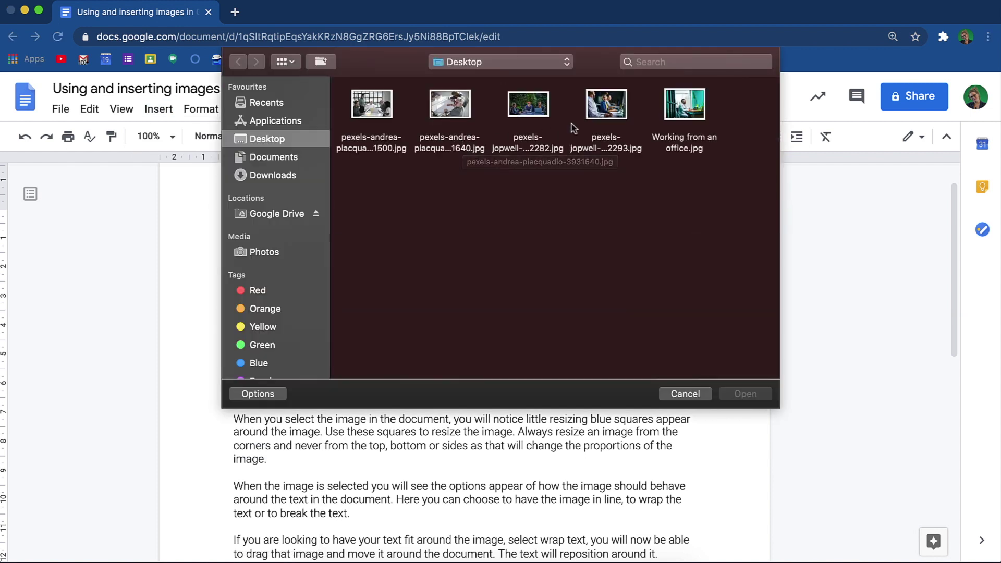
{"action": "left_click", "coordinate": [679, 106]}
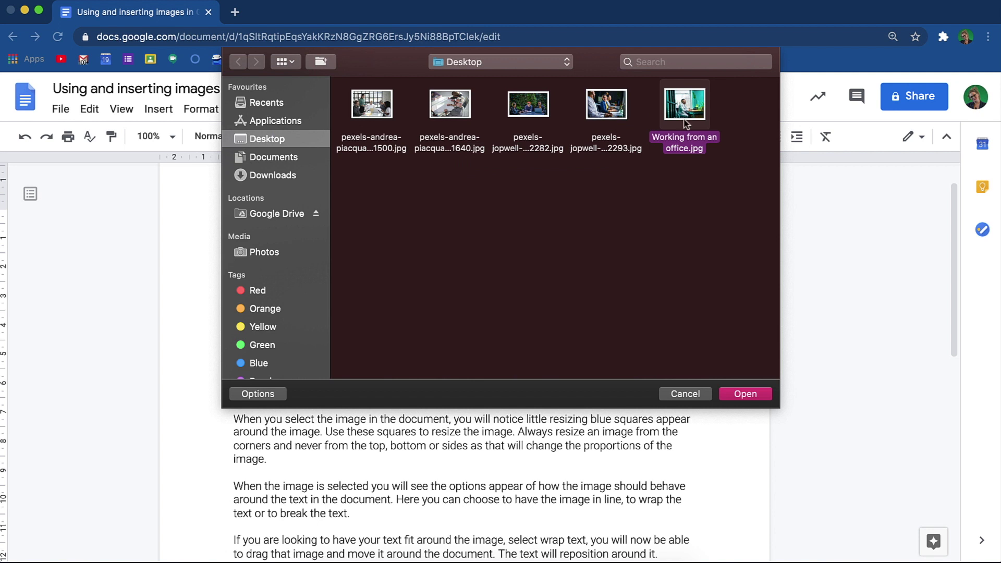
{"action": "left_click", "coordinate": [749, 395]}
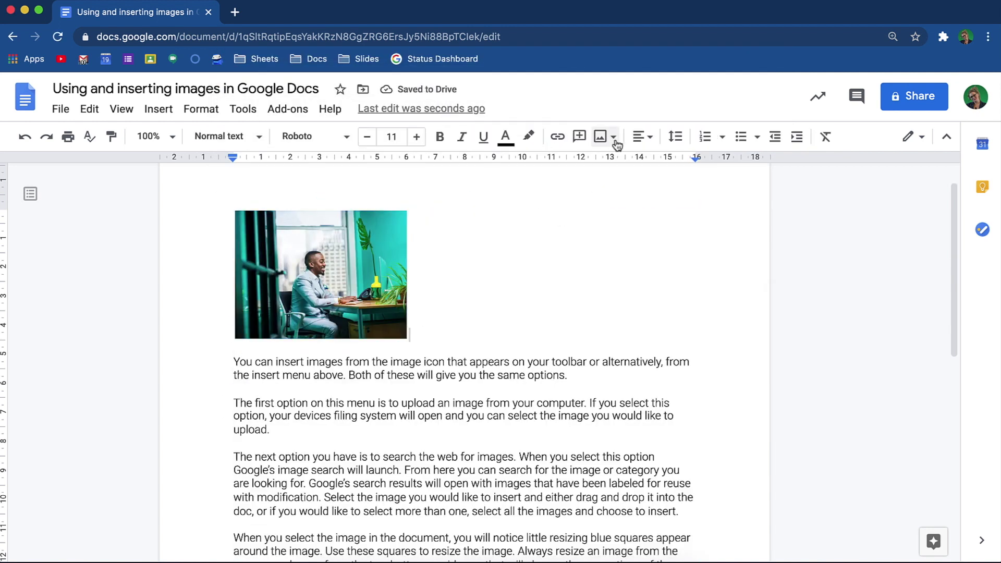
{"action": "left_click", "coordinate": [614, 138]}
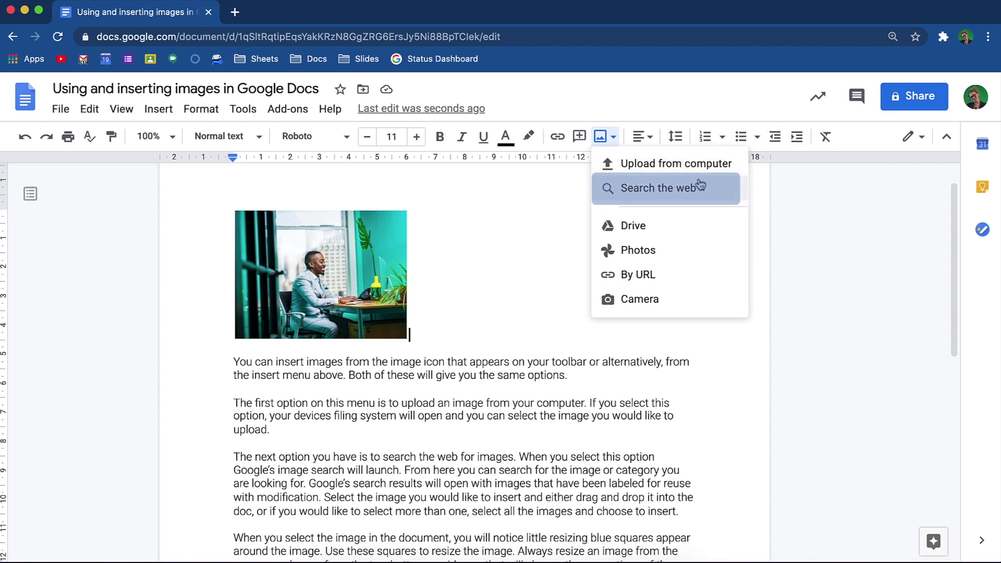
Search the web for 'pexel' images
{"action": "left_click", "coordinate": [715, 187]}
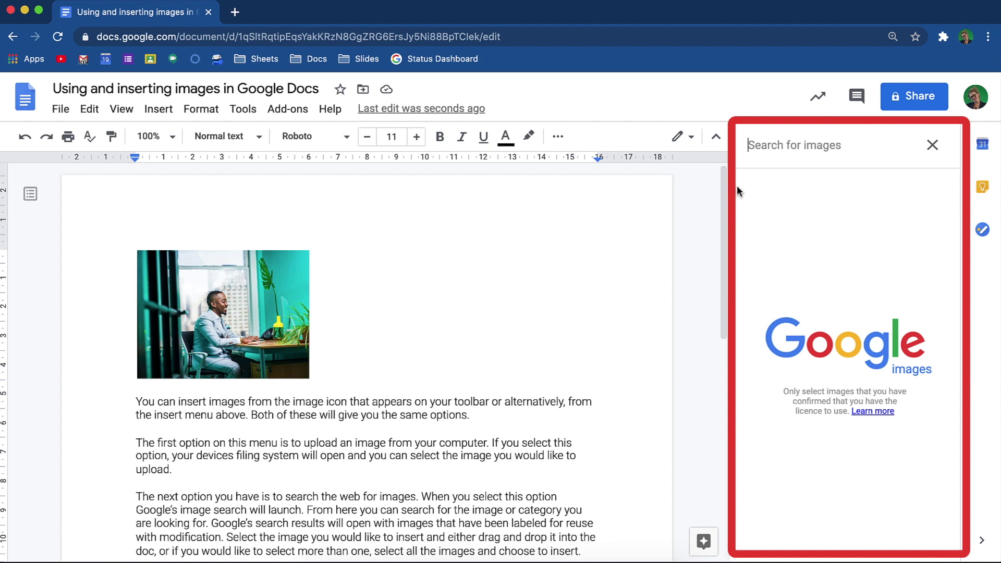
{"action": "type", "text": "pexels"}
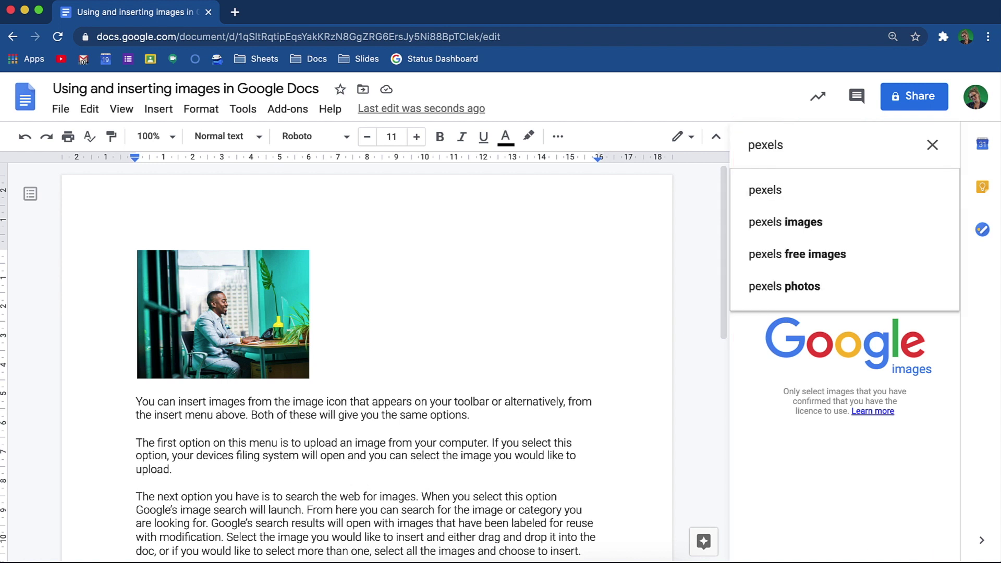
{"action": "key", "text": "Return"}
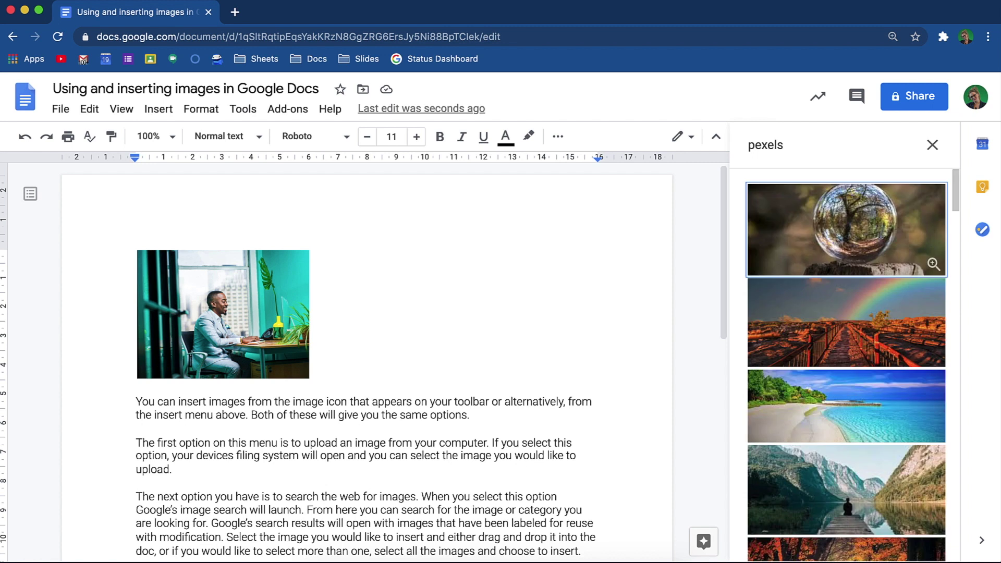
{"action": "scroll", "coordinate": [881, 313], "scroll_direction": "down", "scroll_amount": 3}
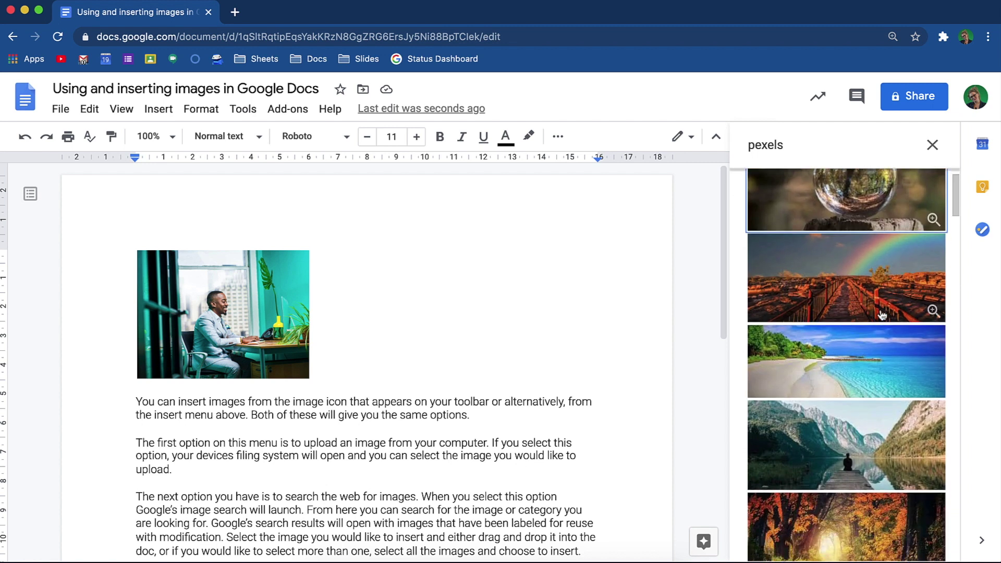
{"action": "scroll", "coordinate": [881, 315], "scroll_direction": "down", "scroll_amount": 2}
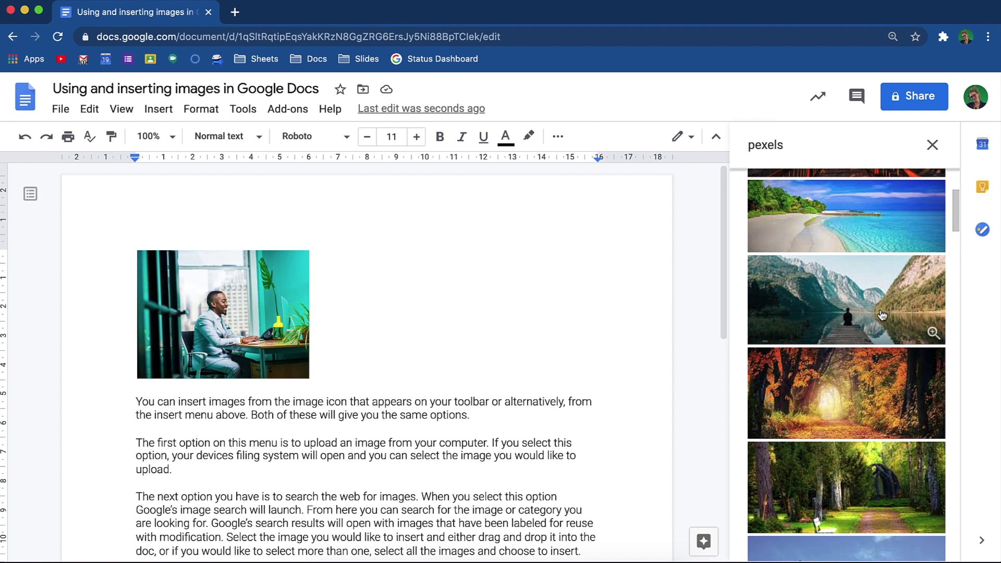
Select the two mountain lake images and insert them below the office photo
{"action": "left_click", "coordinate": [882, 315]}
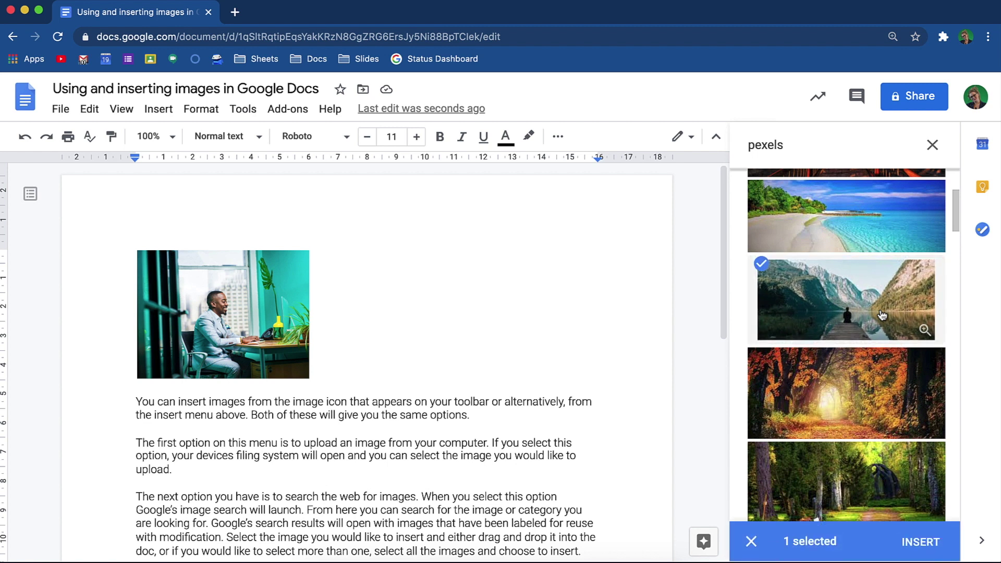
{"action": "left_click_drag", "start_coordinate": [882, 315], "coordinate": [761, 302]}
{"action": "scroll", "coordinate": [792, 396], "scroll_direction": "down", "scroll_amount": 4}
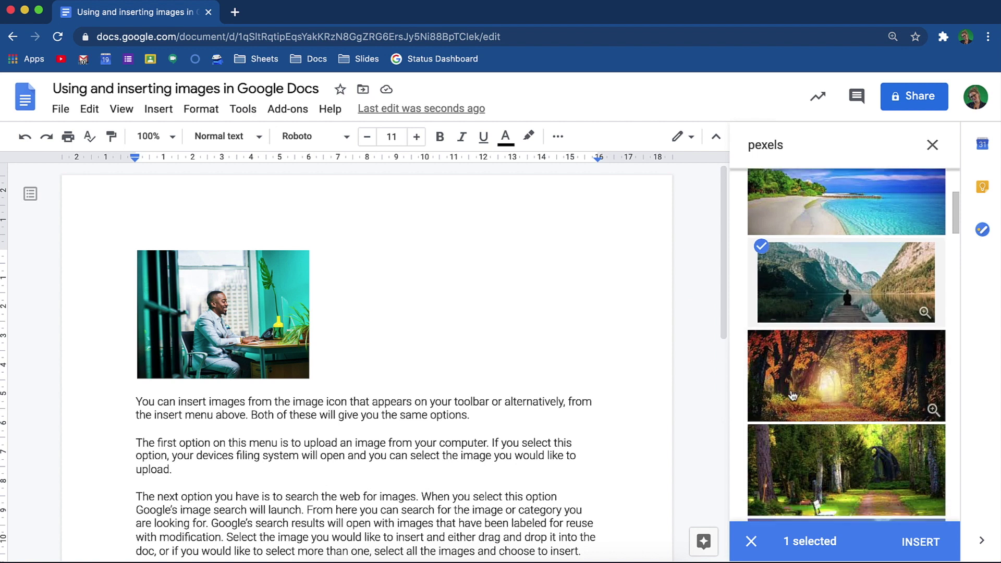
{"action": "scroll", "coordinate": [792, 394], "scroll_direction": "down", "scroll_amount": 3}
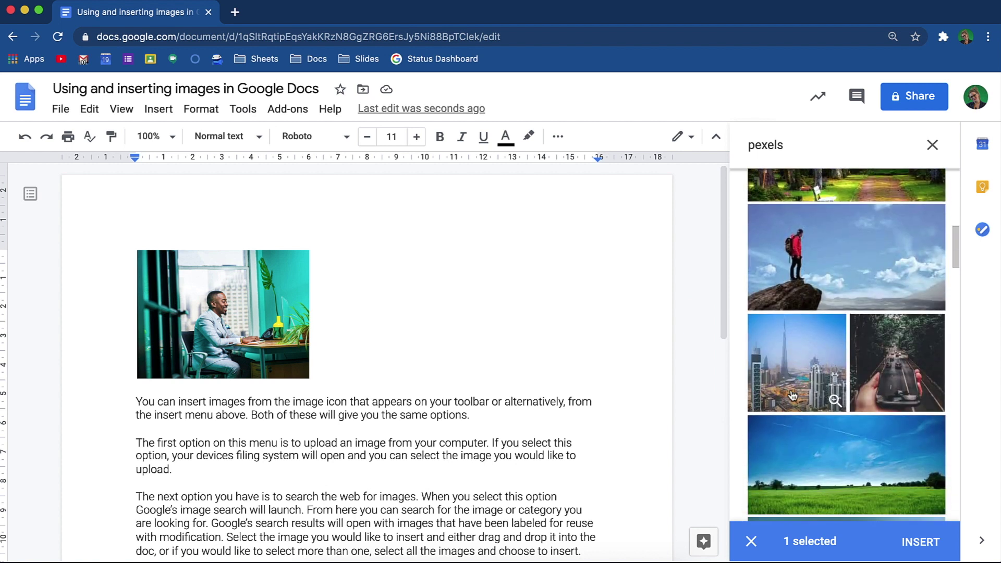
{"action": "scroll", "coordinate": [816, 412], "scroll_direction": "down", "scroll_amount": 3}
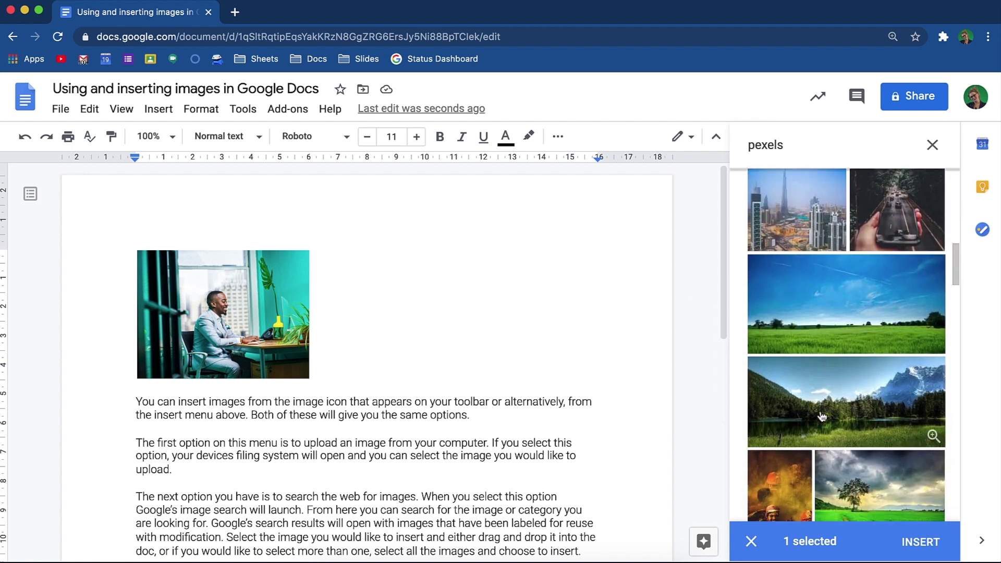
{"action": "left_click", "coordinate": [817, 413]}
{"action": "scroll", "coordinate": [829, 428], "scroll_direction": "down", "scroll_amount": 2}
{"action": "left_click", "coordinate": [920, 542]}
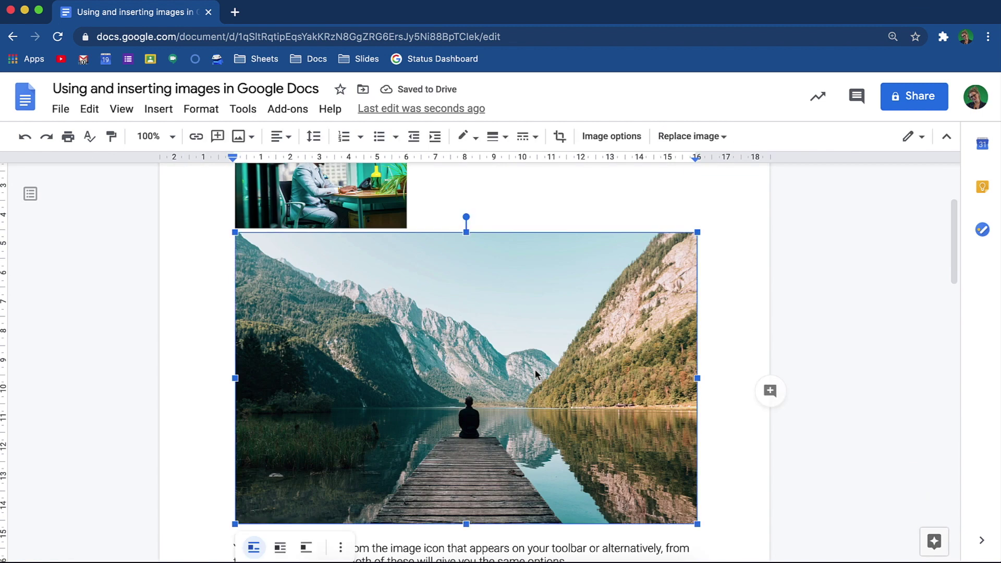
Shrink the mountain lake photo with the jetty by dragging its corner handles inward
{"action": "scroll", "coordinate": [535, 371], "scroll_direction": "down", "scroll_amount": 1}
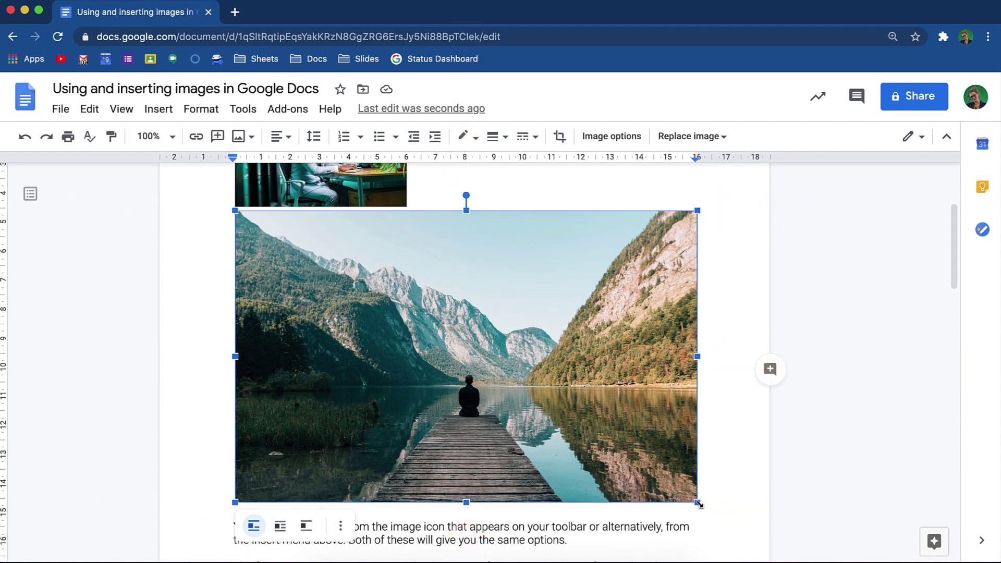
{"action": "left_click_drag", "start_coordinate": [698, 503], "coordinate": [561, 418]}
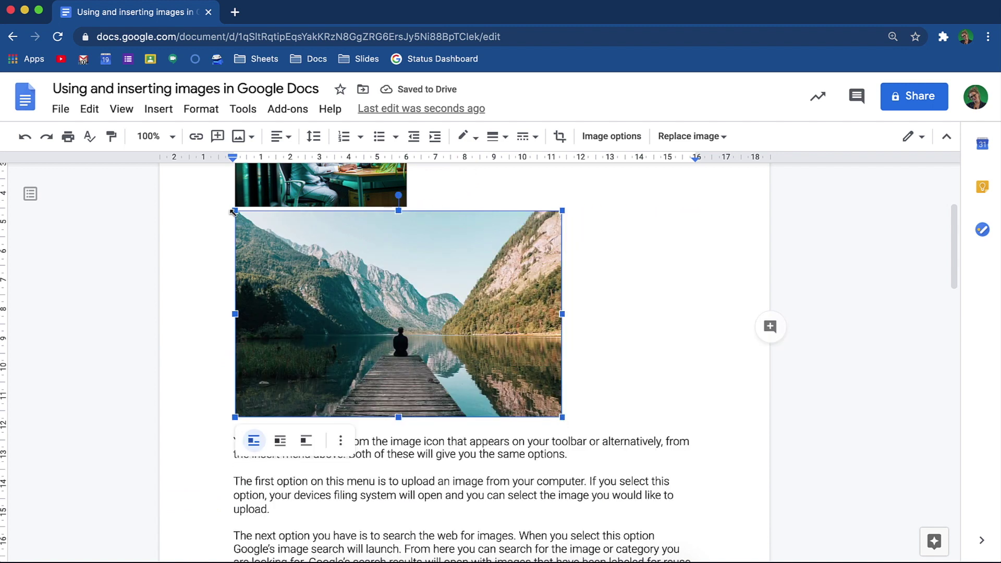
{"action": "left_click_drag", "start_coordinate": [233, 211], "coordinate": [270, 240]}
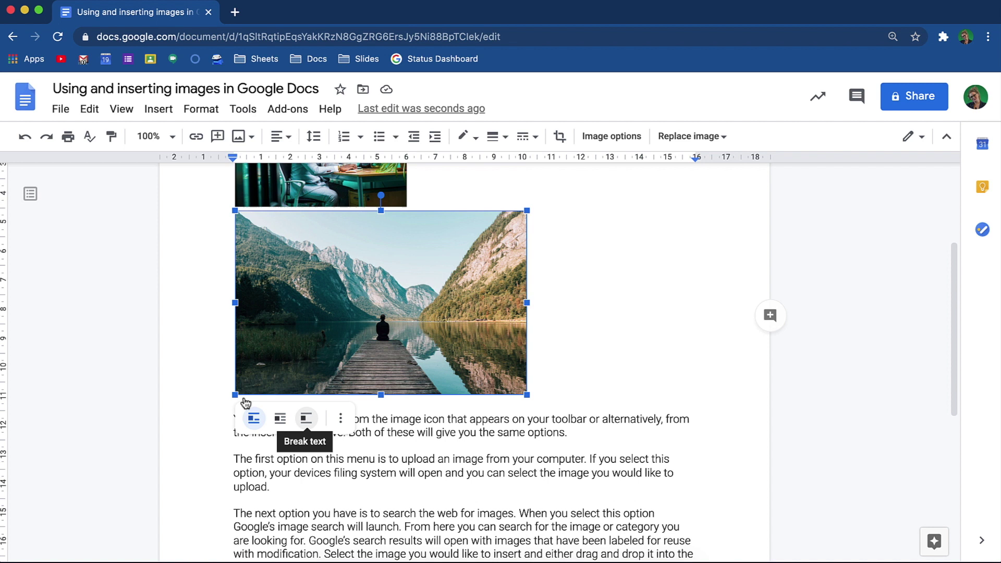
Wrap text around the lake photo, move it up and shrink it, and place the office photo right of the text
{"action": "left_click", "coordinate": [282, 420]}
{"action": "left_click", "coordinate": [285, 449]}
{"action": "scroll", "coordinate": [333, 365], "scroll_direction": "down", "scroll_amount": 5}
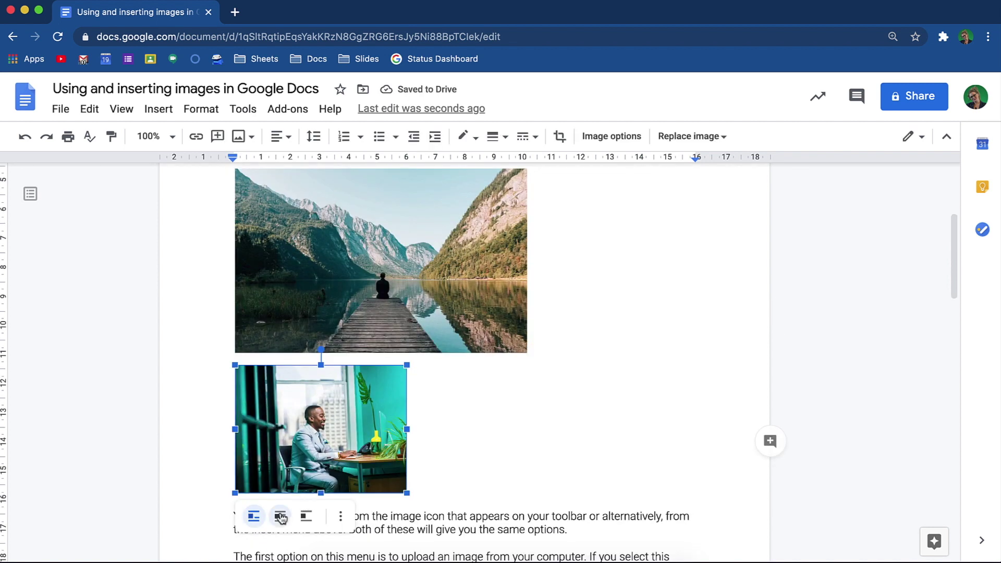
{"action": "left_click_drag", "start_coordinate": [335, 392], "coordinate": [335, 286]}
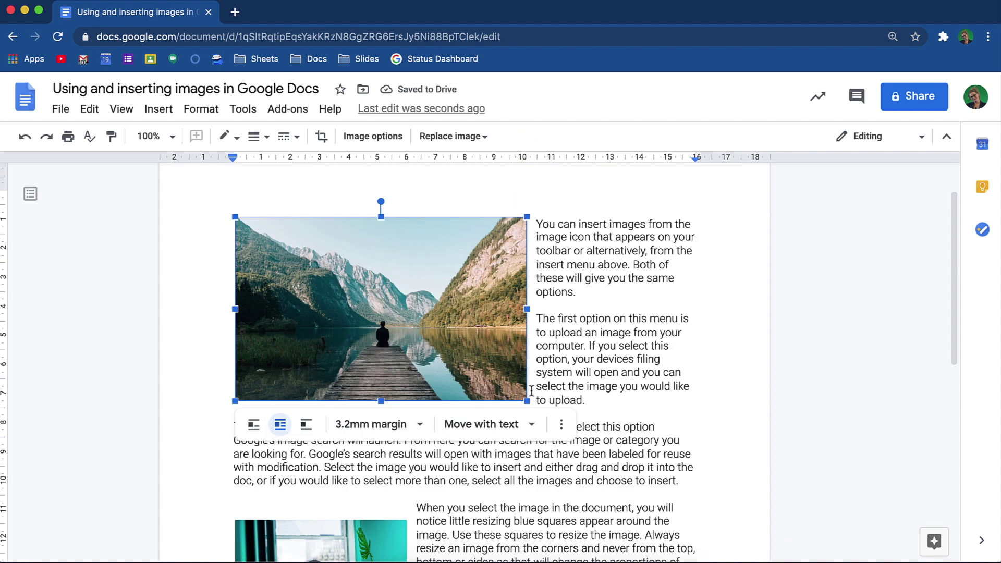
{"action": "left_click_drag", "start_coordinate": [528, 401], "coordinate": [488, 385]}
{"action": "left_click_drag", "start_coordinate": [387, 515], "coordinate": [665, 421]}
{"action": "left_click", "coordinate": [661, 394]}
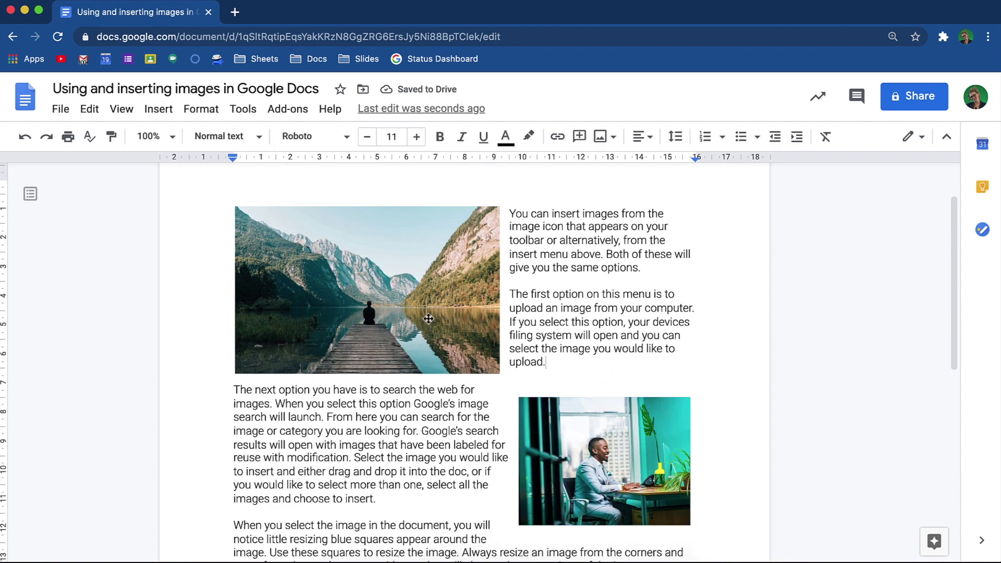
{"action": "left_click", "coordinate": [422, 314]}
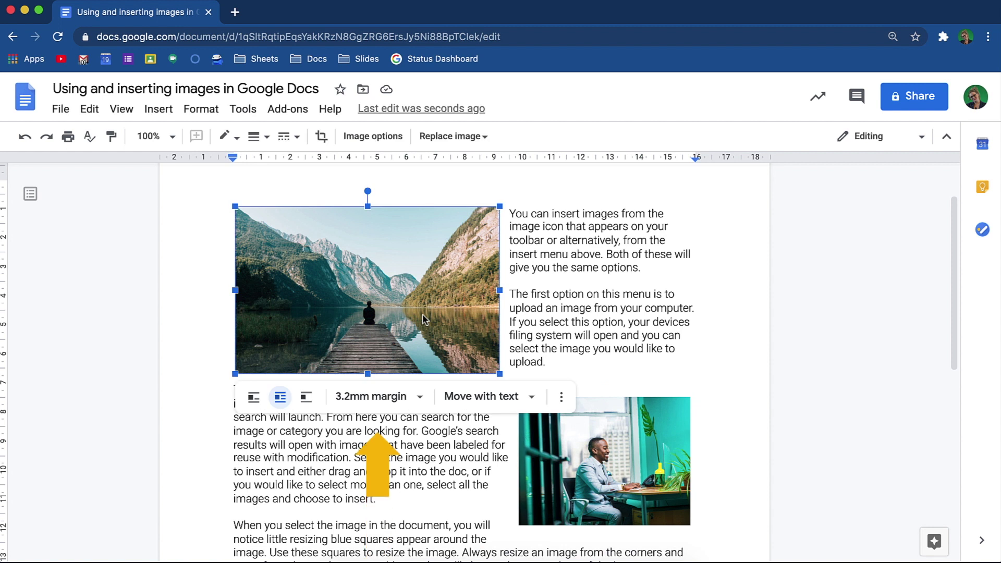
Try a 0mm margin on the lake photo, then set it back to 3.2mm
{"action": "left_click", "coordinate": [419, 398]}
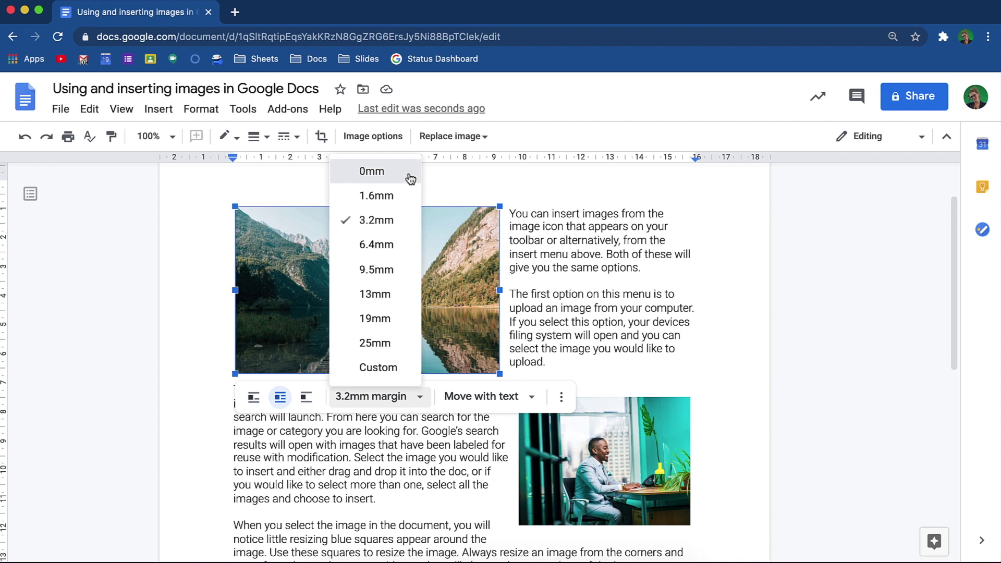
{"action": "left_click", "coordinate": [409, 172]}
{"action": "left_click", "coordinate": [412, 397]}
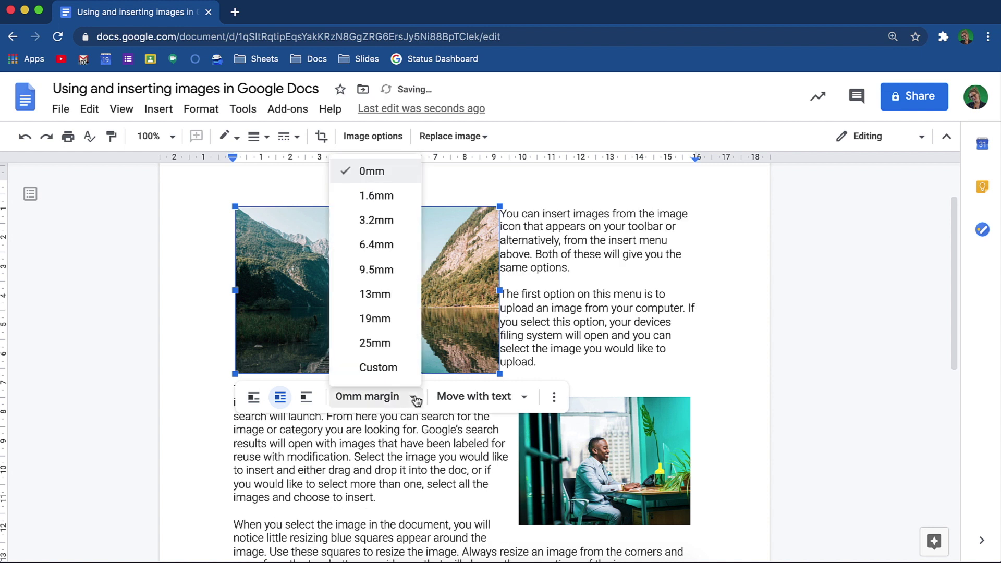
{"action": "left_click", "coordinate": [403, 224]}
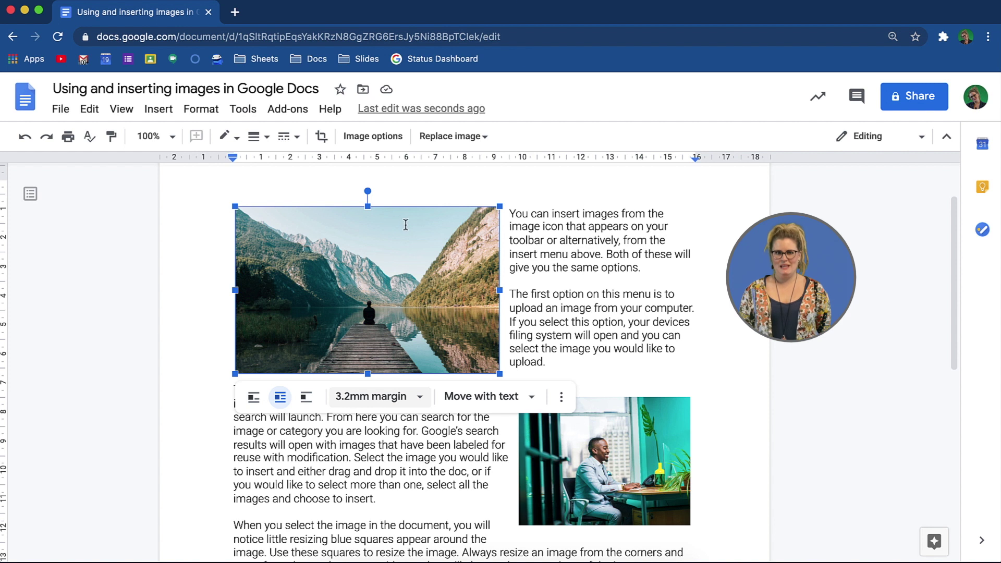
Switch the lake photo from Move with text to Fix position on page
{"action": "left_click", "coordinate": [531, 397]}
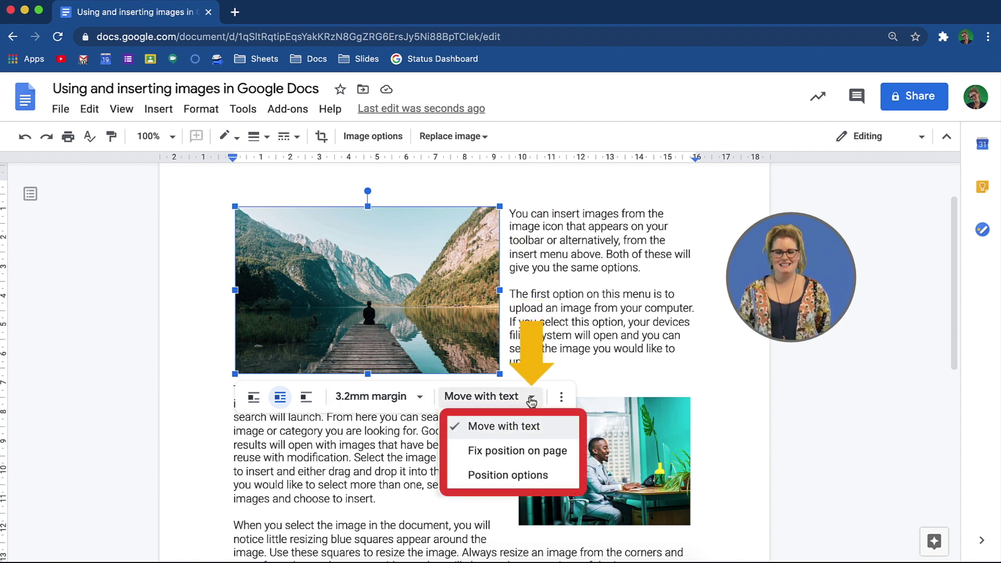
{"action": "left_click", "coordinate": [562, 451]}
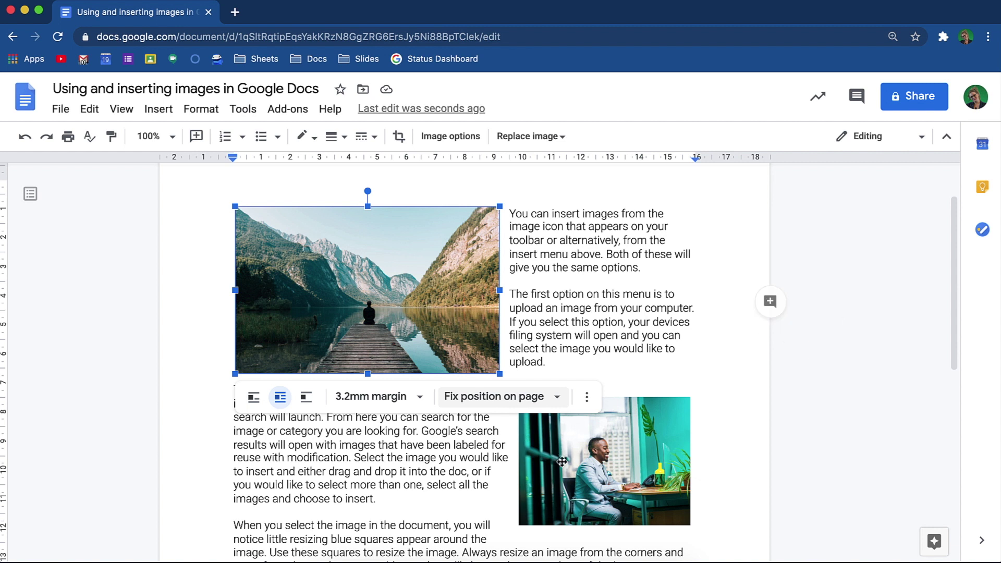
Add an empty line after 'text or to break the text.' and scan the Photos, By URL and Camera image sources
{"action": "scroll", "coordinate": [561, 461], "scroll_direction": "down", "scroll_amount": 4}
{"action": "left_click", "coordinate": [350, 407]}
{"action": "key", "text": "Return"}
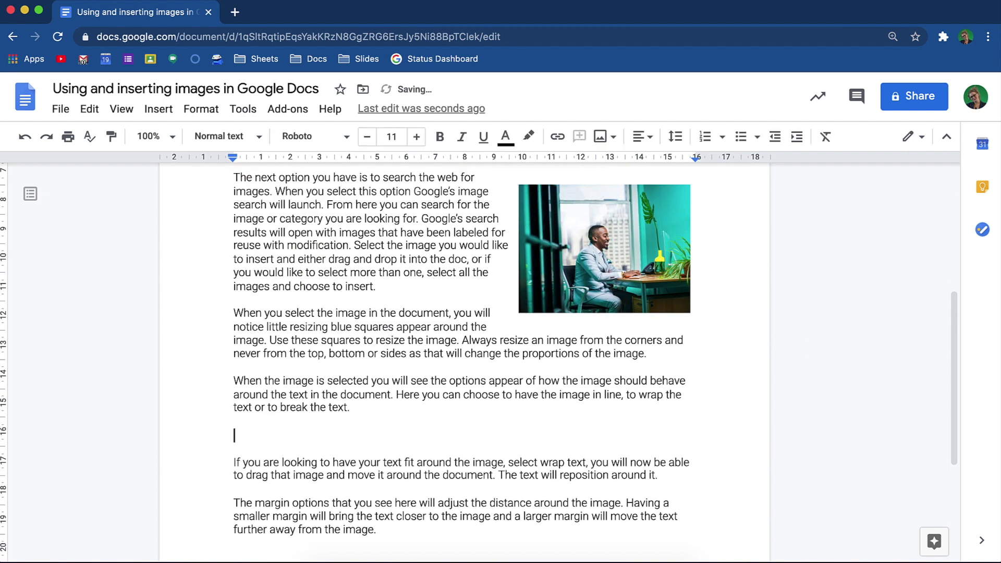
{"action": "left_click", "coordinate": [614, 136]}
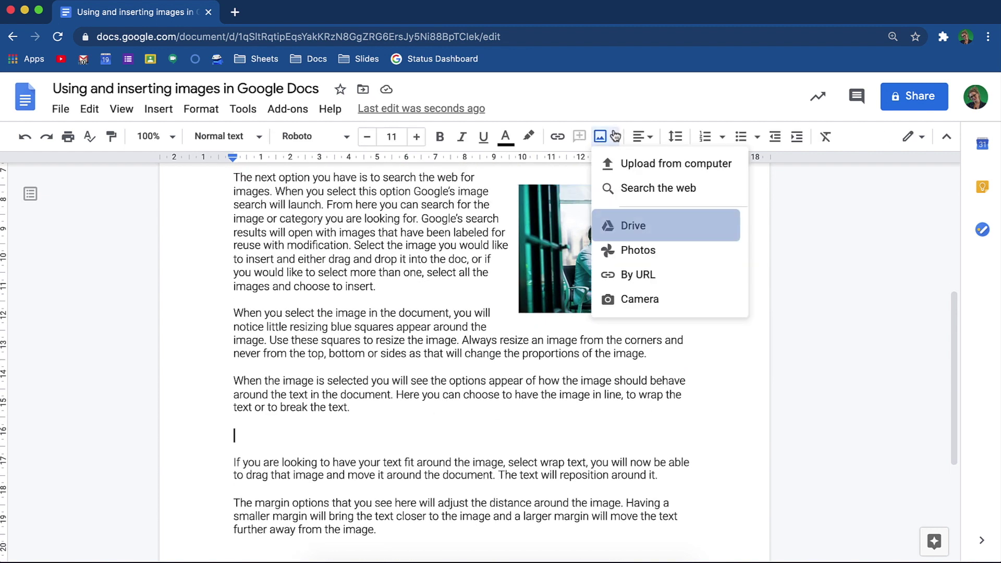
{"action": "key", "text": "Down"}
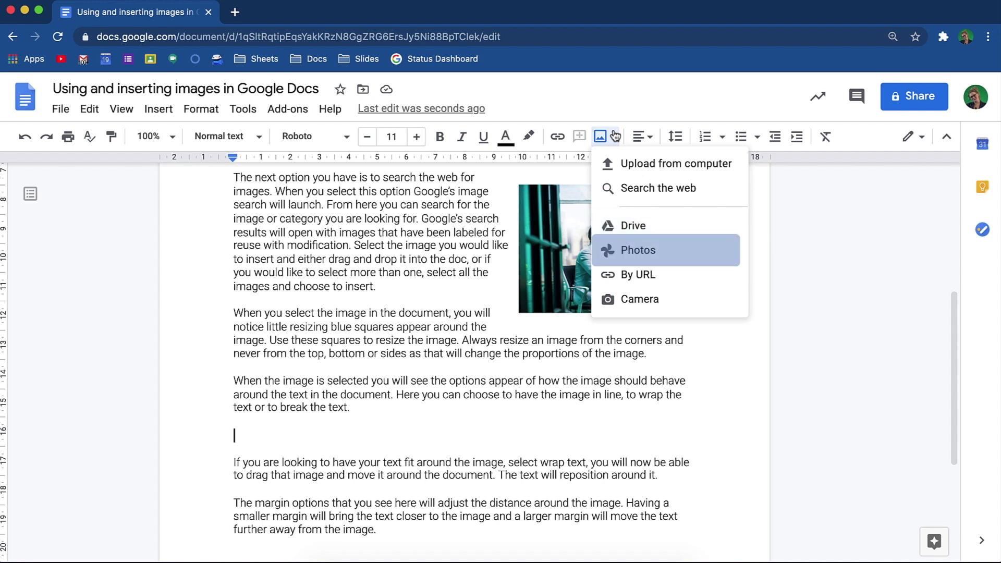
{"action": "key", "text": "Down"}
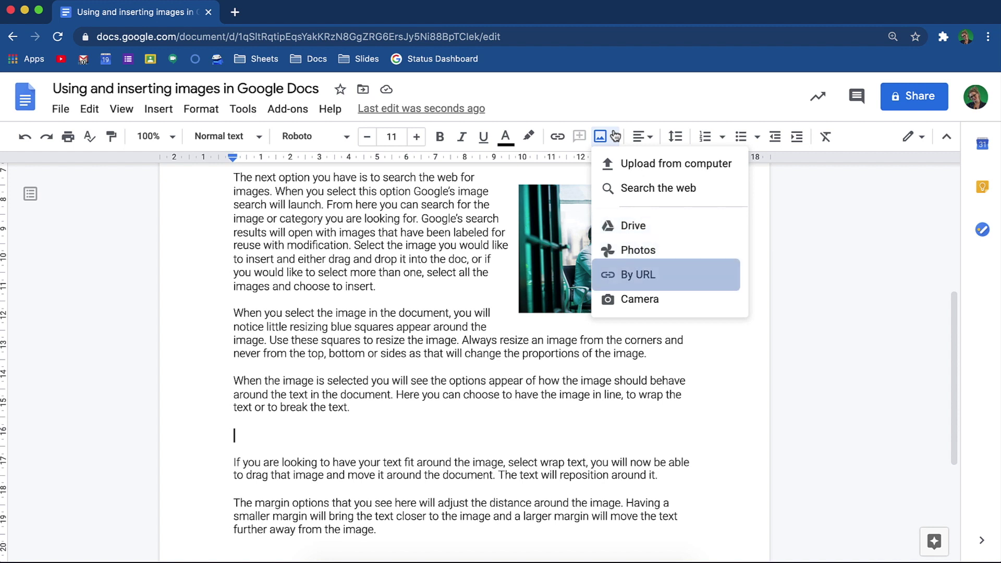
{"action": "key", "text": "Down"}
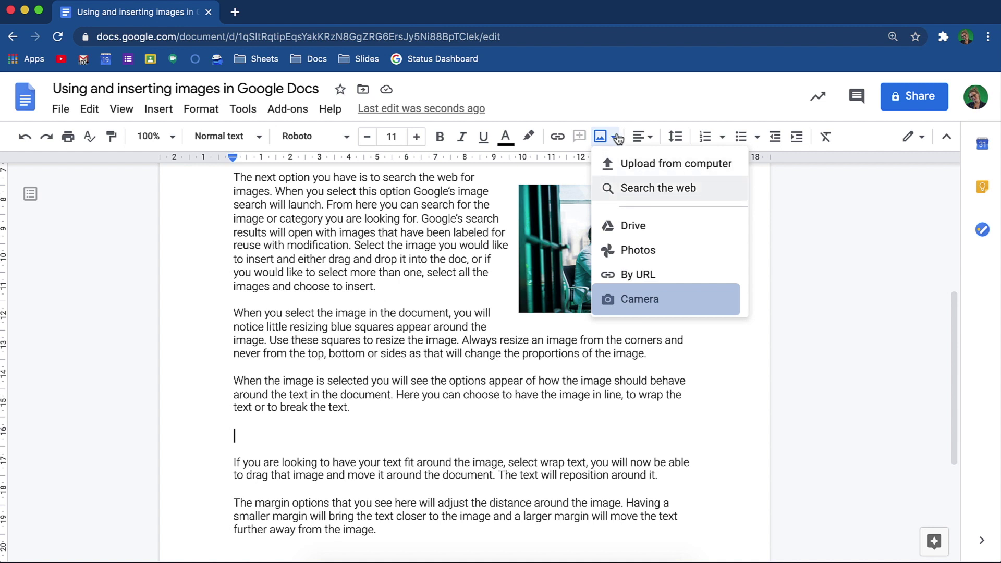
Search Drive for 'workin' and insert the photo of the man with an afro holding a tablet
{"action": "left_click", "coordinate": [709, 233]}
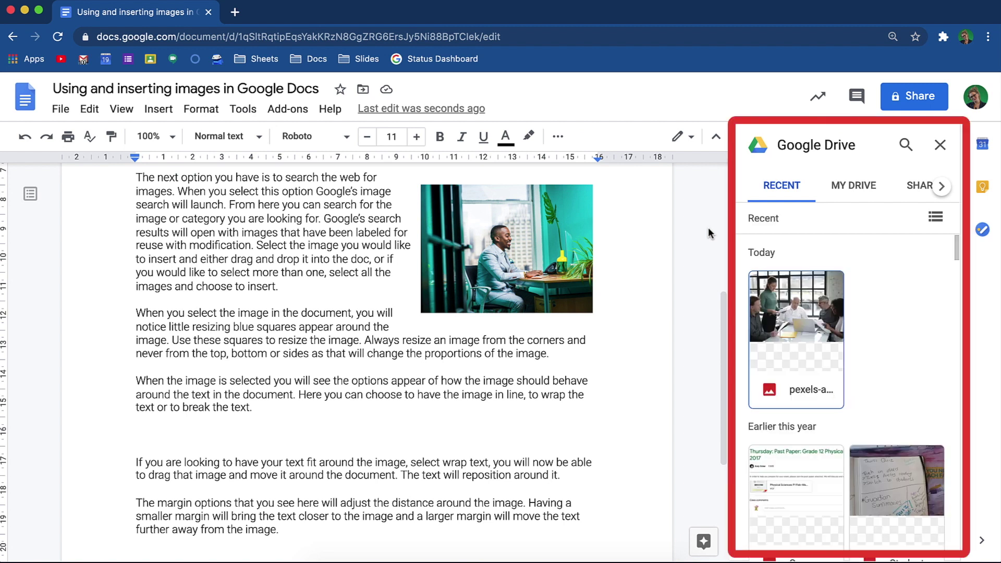
{"action": "left_click", "coordinate": [853, 185]}
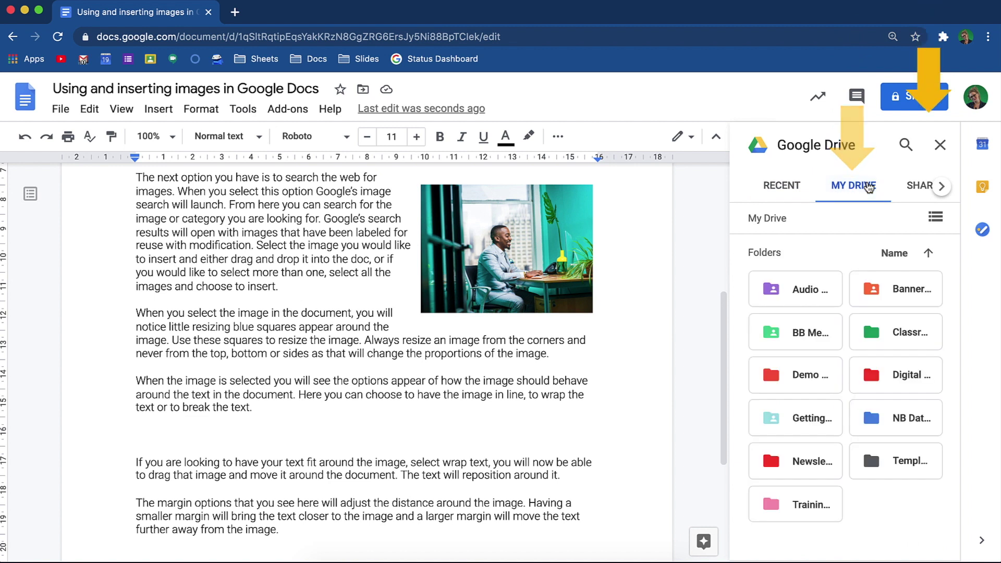
{"action": "left_click", "coordinate": [916, 187]}
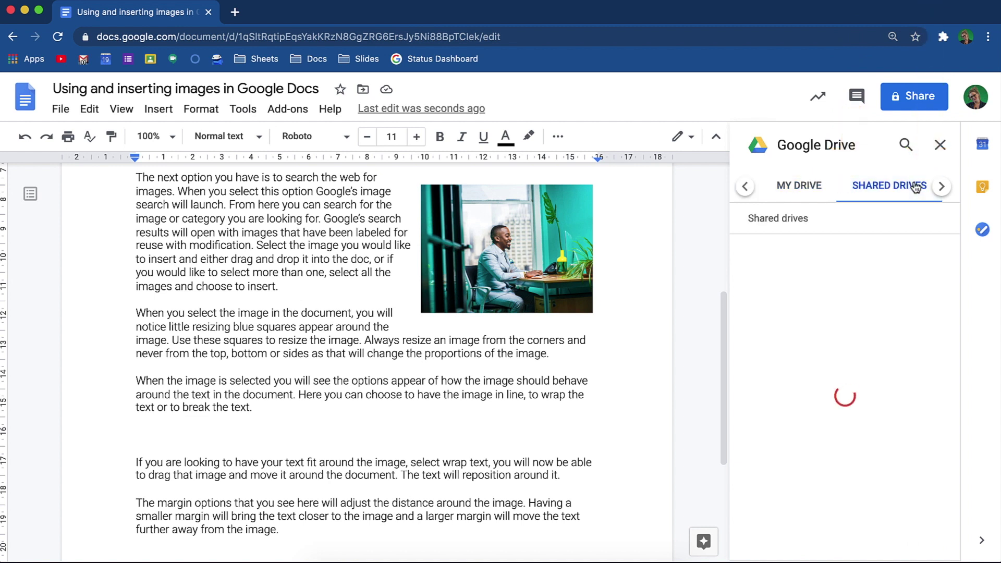
{"action": "left_click", "coordinate": [906, 145]}
{"action": "type", "text": "working from"}
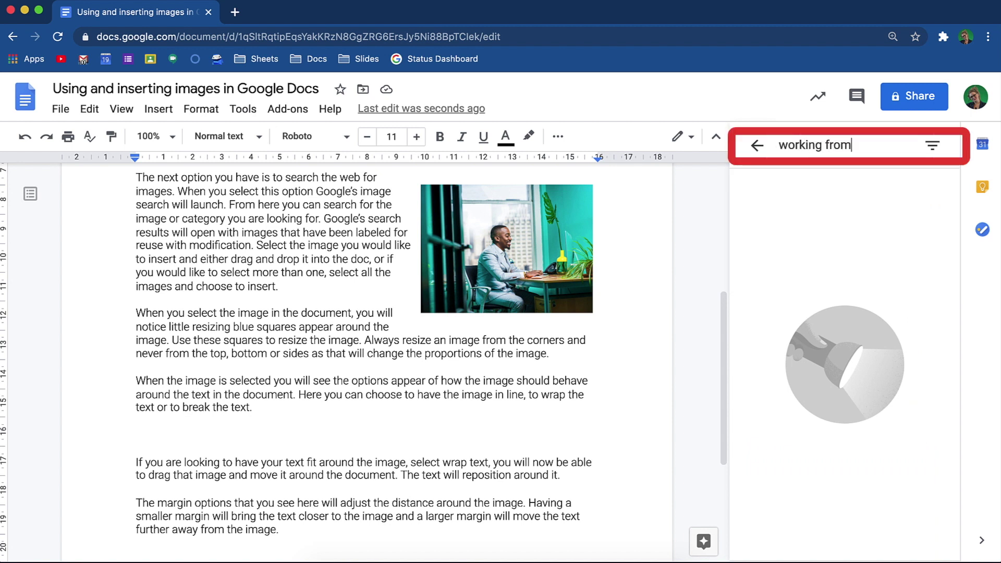
{"action": "key", "text": "Return"}
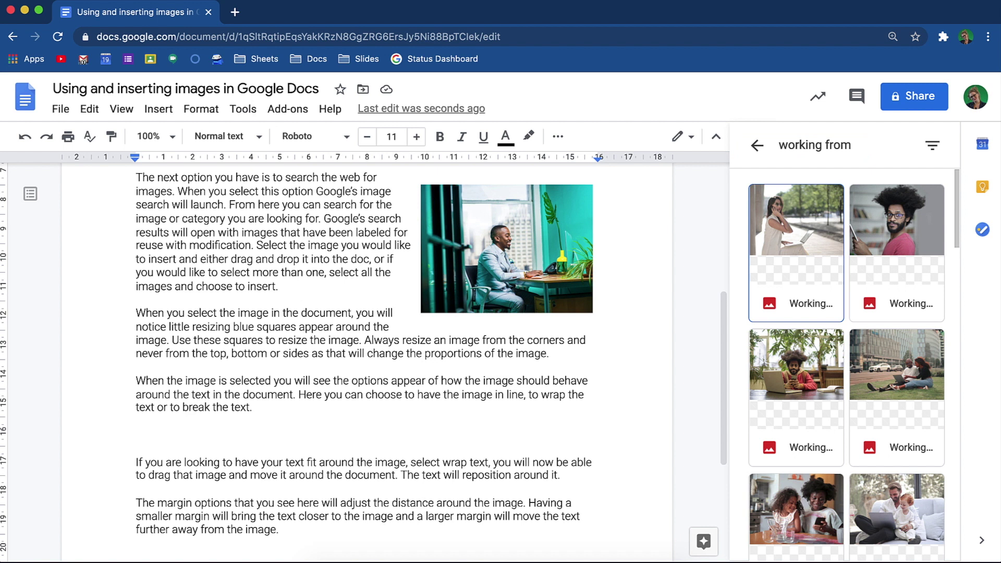
{"action": "scroll", "coordinate": [883, 283], "scroll_direction": "down", "scroll_amount": 5}
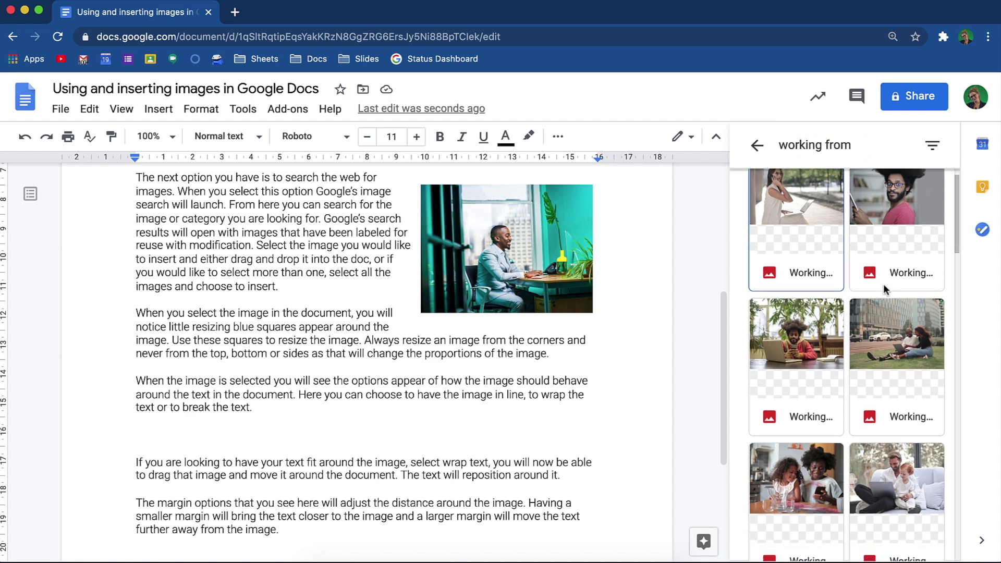
{"action": "scroll", "coordinate": [883, 284], "scroll_direction": "up", "scroll_amount": 5}
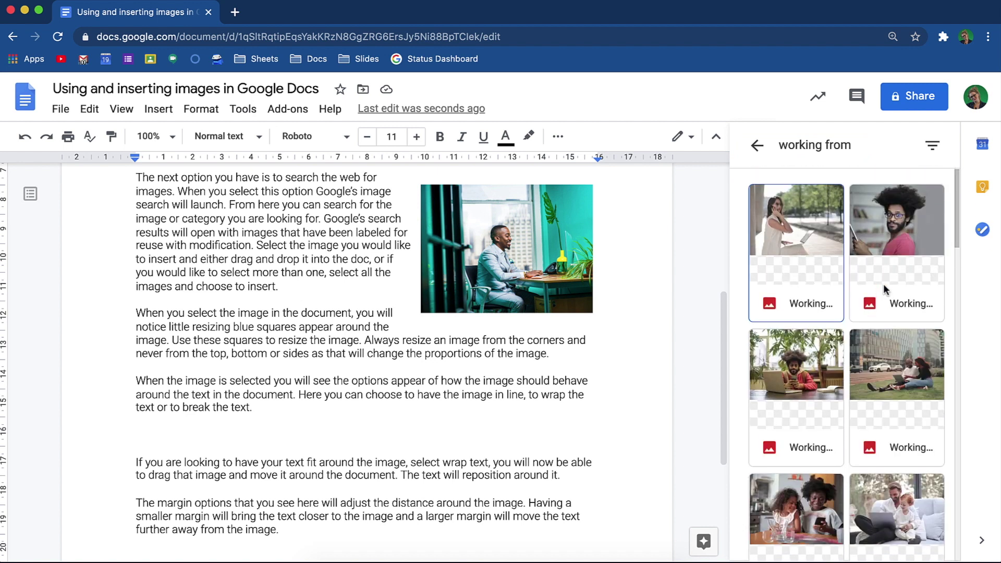
{"action": "left_click", "coordinate": [928, 208]}
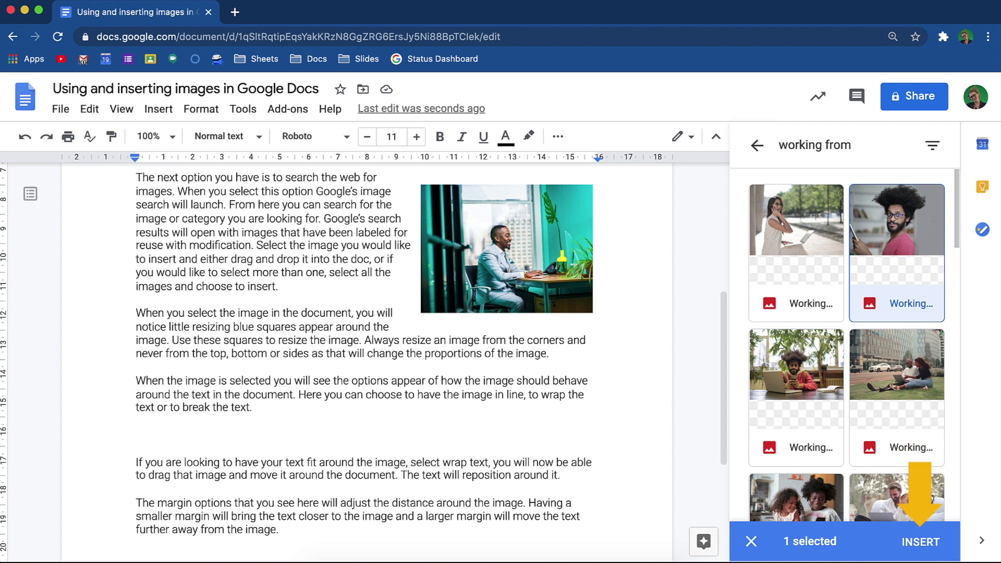
{"action": "left_click", "coordinate": [920, 541]}
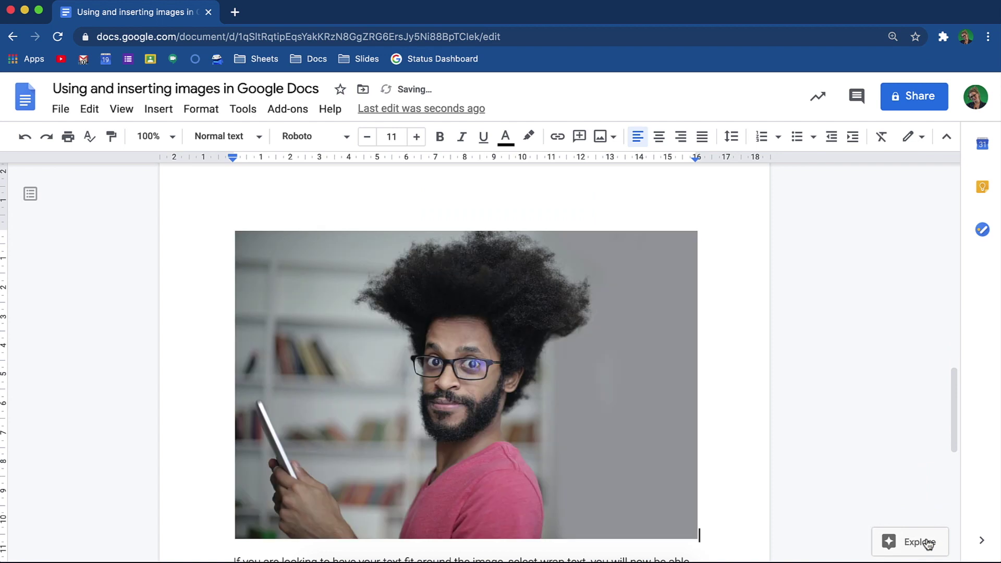
Shrink the man's tablet photo and set it to Wrap text so paragraphs flow beside it
{"action": "left_click", "coordinate": [678, 522]}
{"action": "left_click_drag", "start_coordinate": [697, 538], "coordinate": [391, 389]}
{"action": "left_click", "coordinate": [280, 463]}
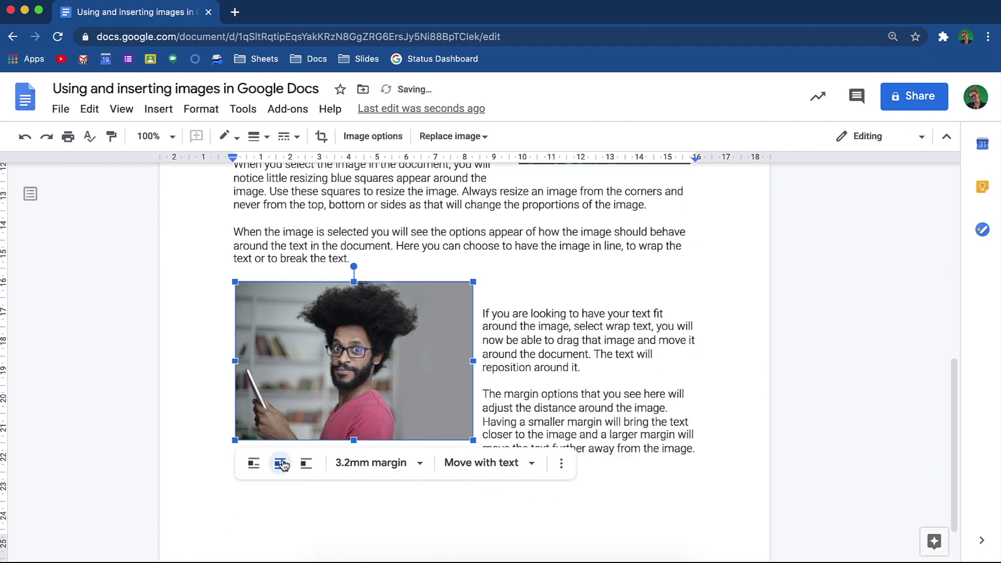
{"action": "left_click", "coordinate": [509, 293]}
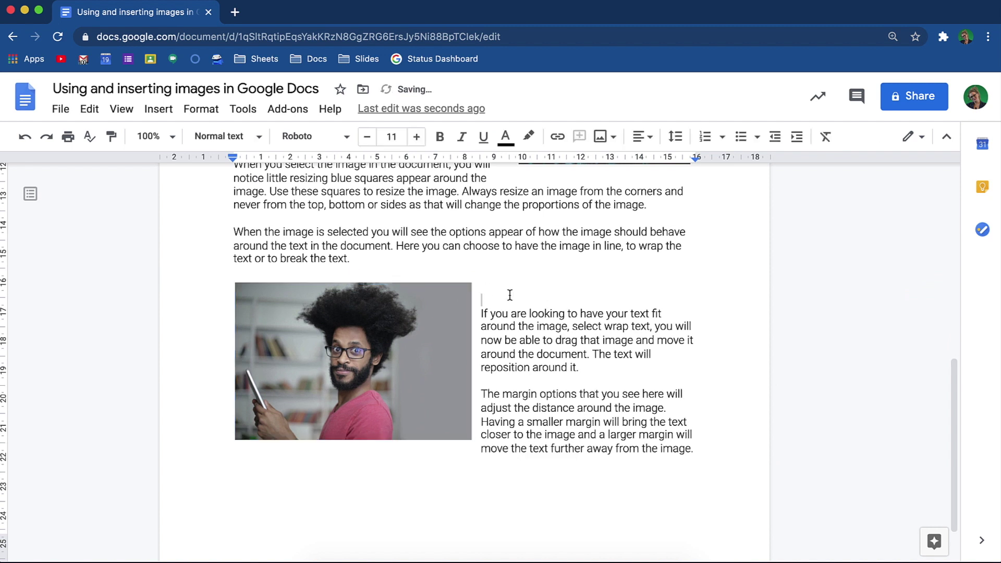
{"action": "scroll", "coordinate": [547, 401], "scroll_direction": "down", "scroll_amount": 1}
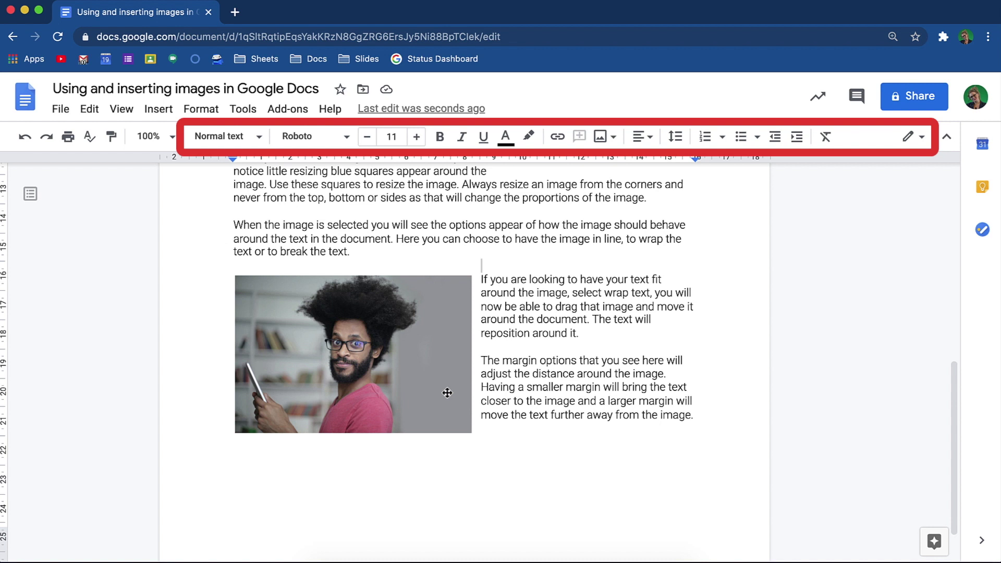
{"action": "left_click", "coordinate": [447, 392]}
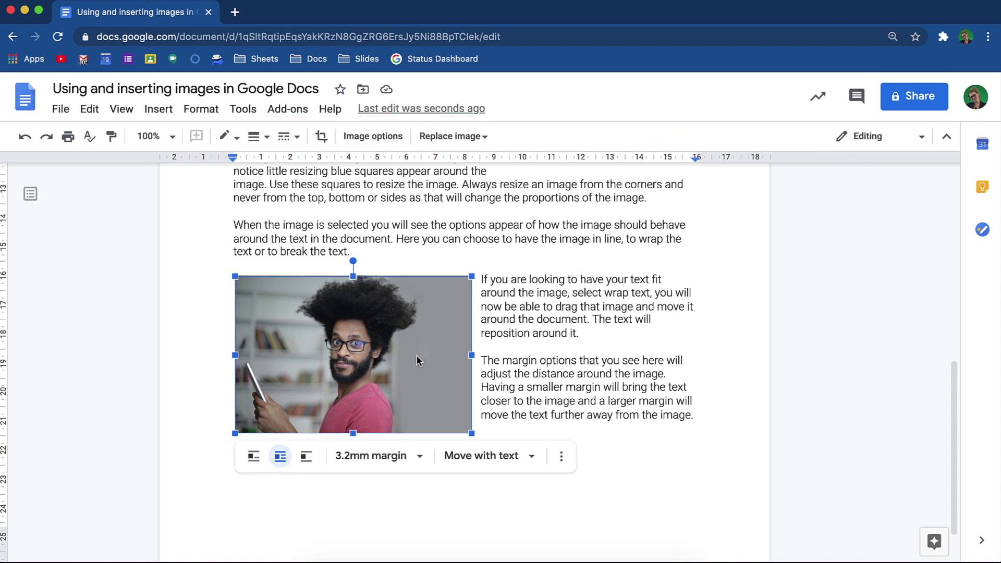
Give the man's photo a dark grey, 3pt solid border
{"action": "left_click", "coordinate": [238, 138]}
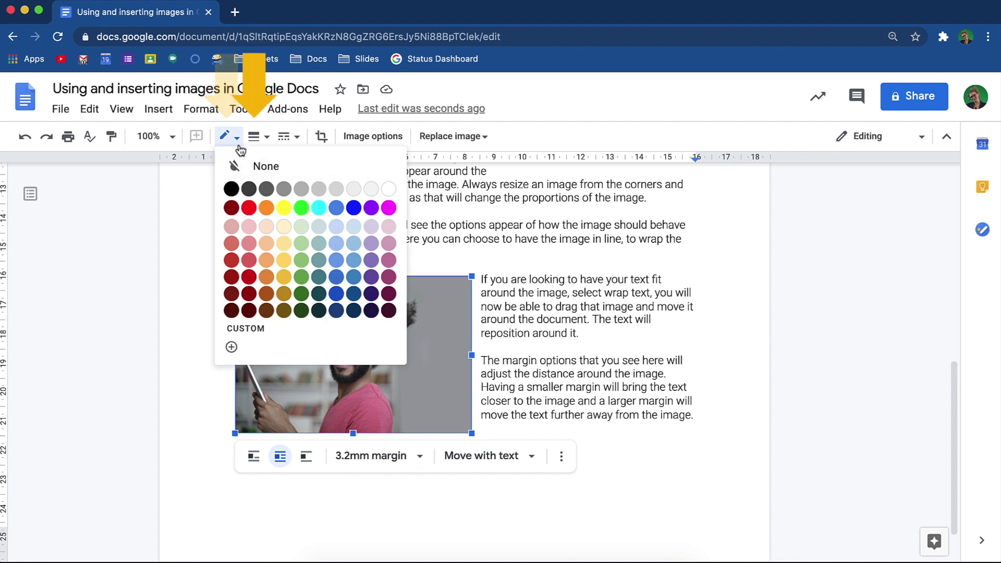
{"action": "left_click", "coordinate": [249, 189]}
{"action": "left_click", "coordinate": [259, 136]}
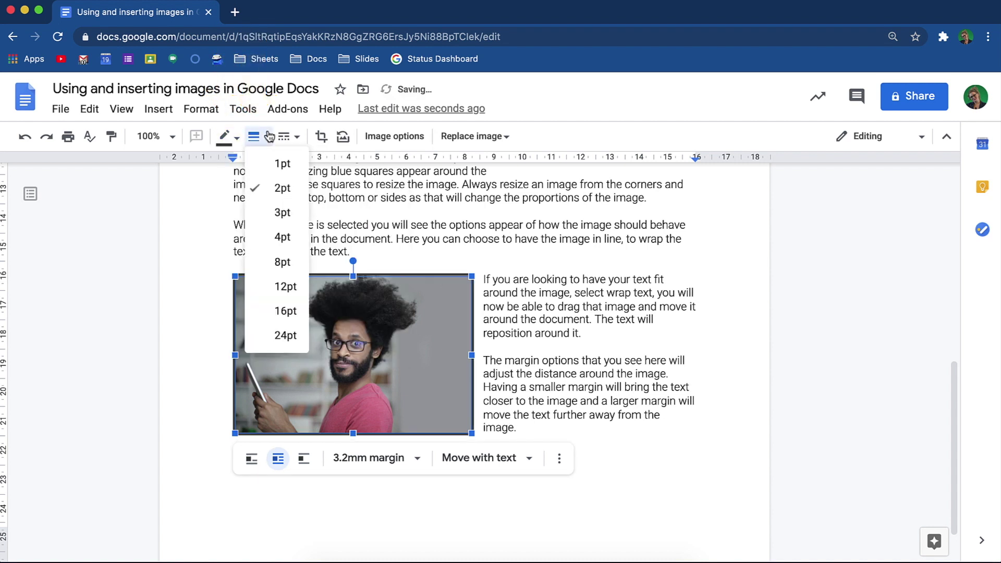
{"action": "left_click", "coordinate": [277, 207]}
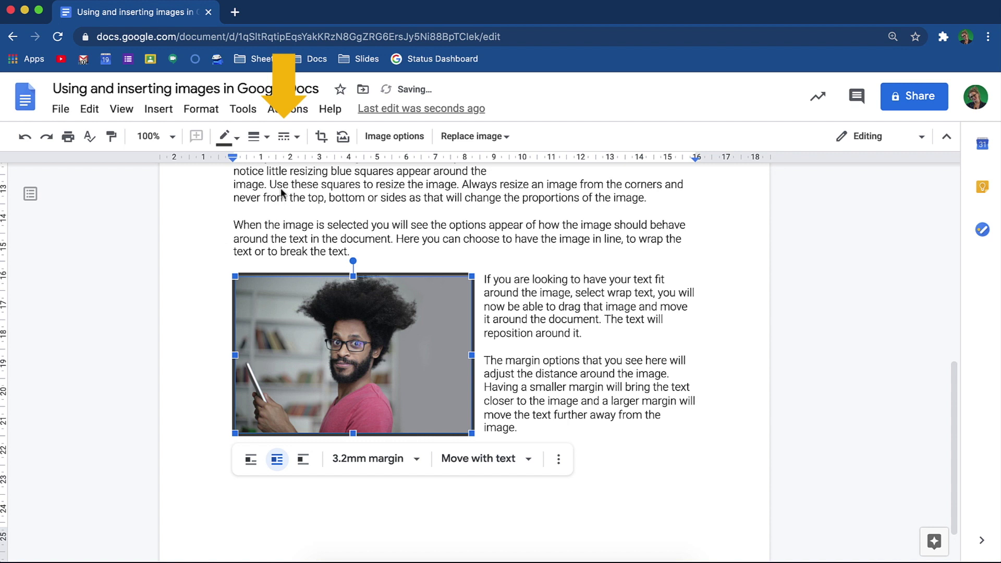
{"action": "left_click", "coordinate": [289, 137]}
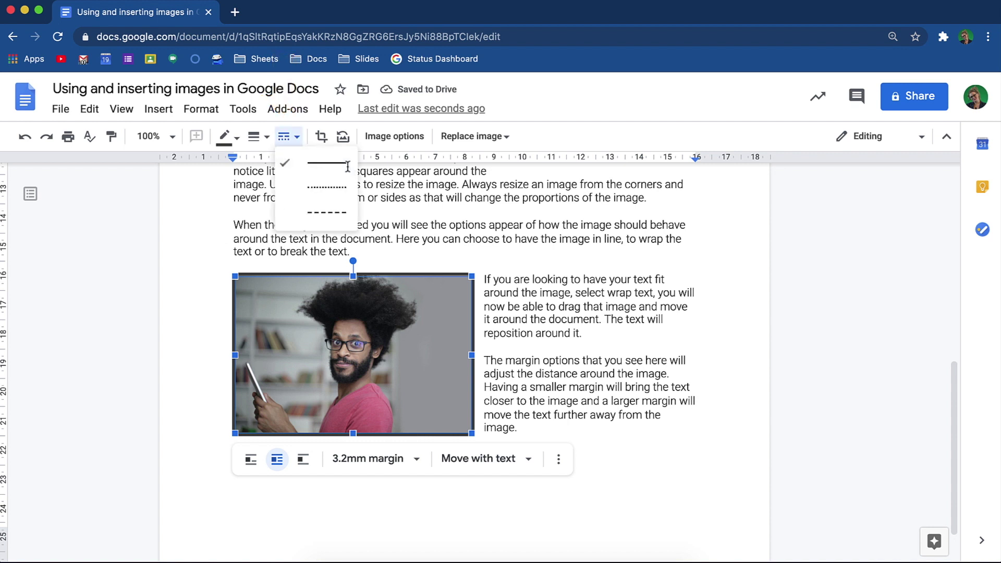
{"action": "left_click", "coordinate": [406, 238]}
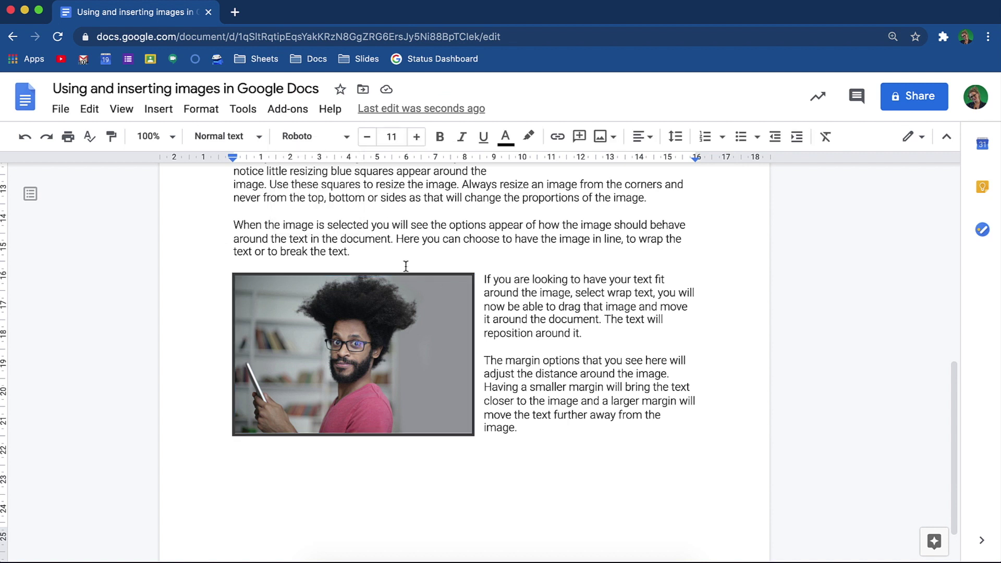
Crop the man's tablet photo narrower from the right and trim its bottom edge slightly
{"action": "left_click", "coordinate": [407, 314]}
{"action": "double_click", "coordinate": [426, 311]}
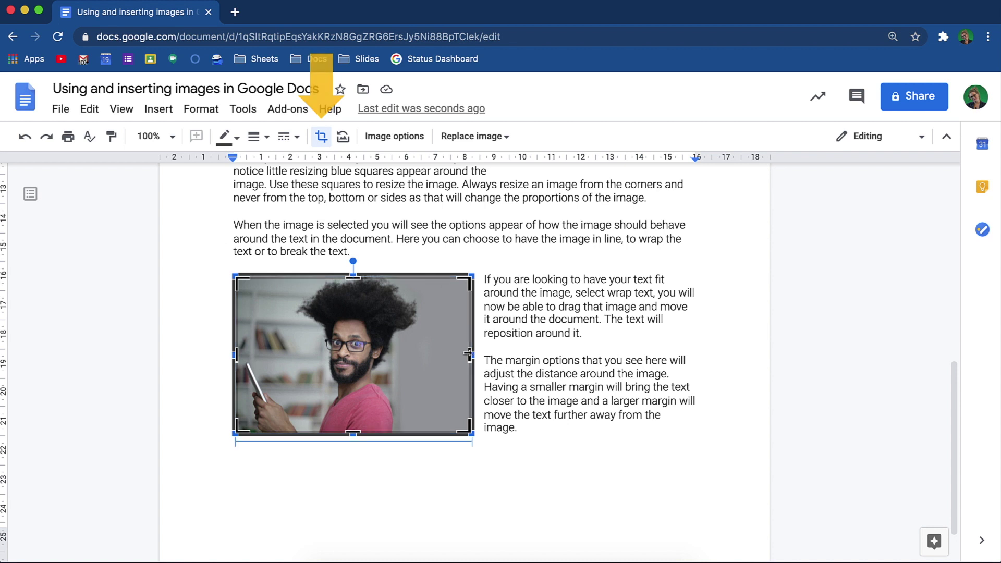
{"action": "left_click_drag", "start_coordinate": [433, 352], "coordinate": [430, 352]}
{"action": "left_click_drag", "start_coordinate": [338, 433], "coordinate": [338, 430]}
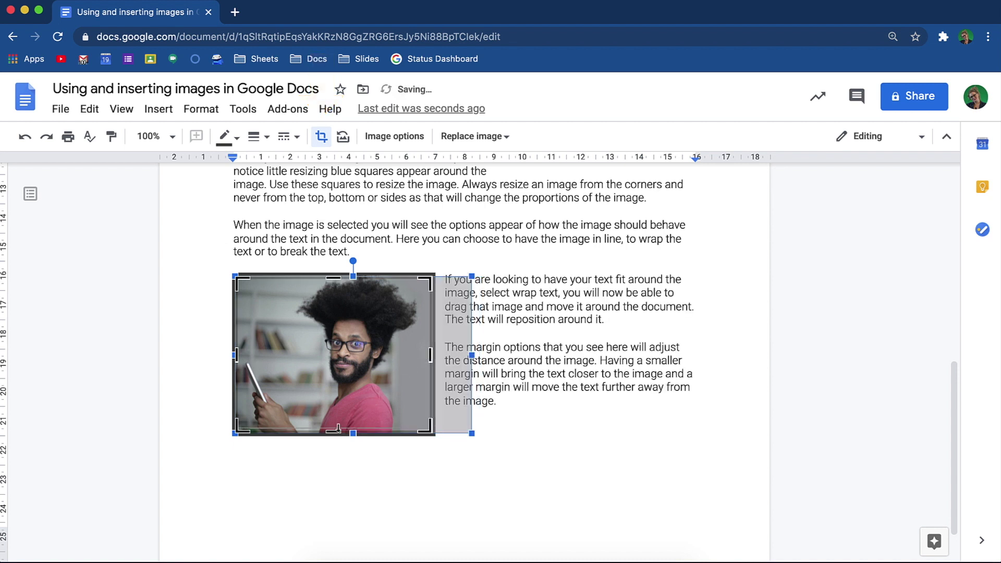
{"action": "left_click", "coordinate": [614, 371]}
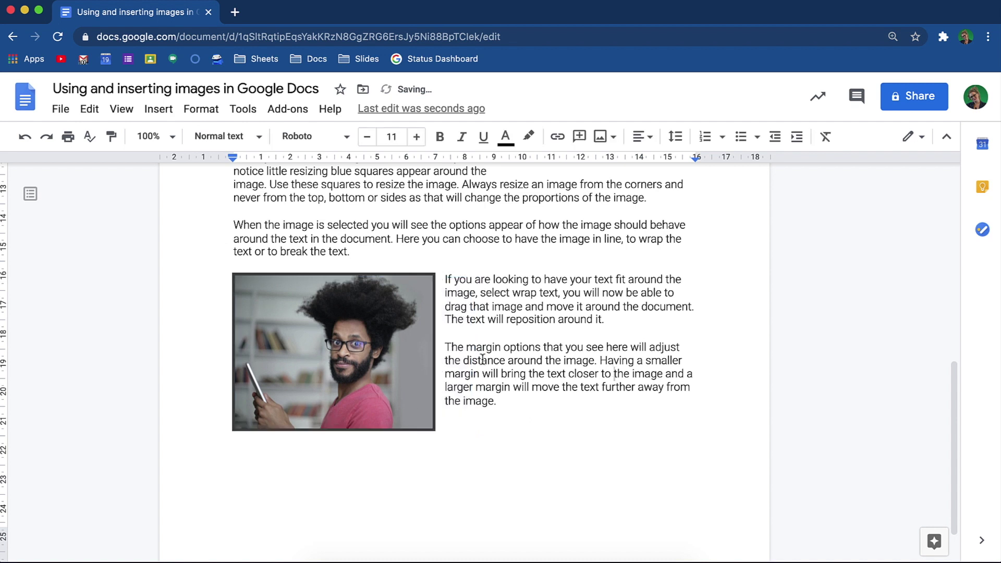
Enlarge the lake picture inside its crop frame and shift it to frame the person on the dock
{"action": "scroll", "coordinate": [403, 358], "scroll_direction": "up", "scroll_amount": 10}
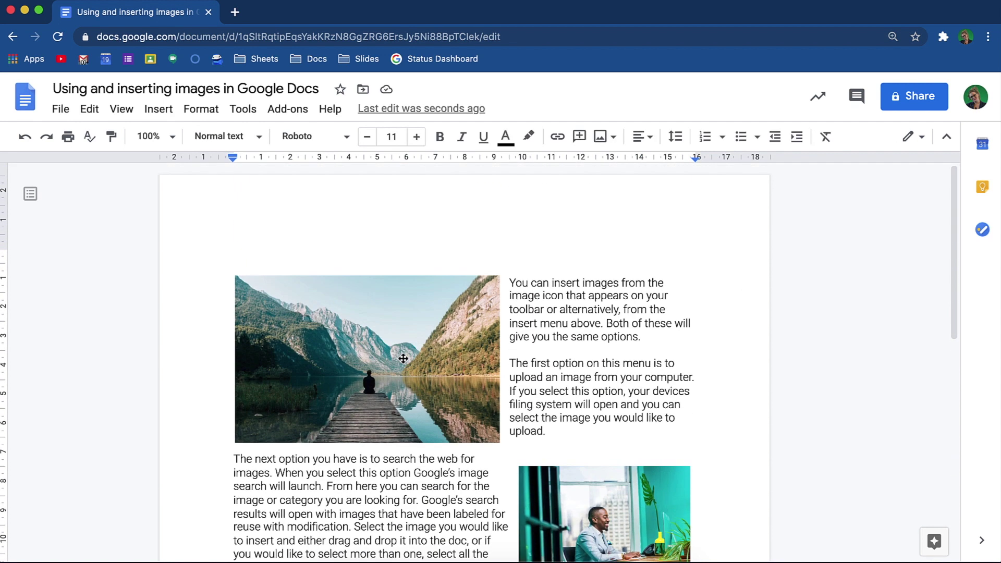
{"action": "left_click", "coordinate": [403, 358]}
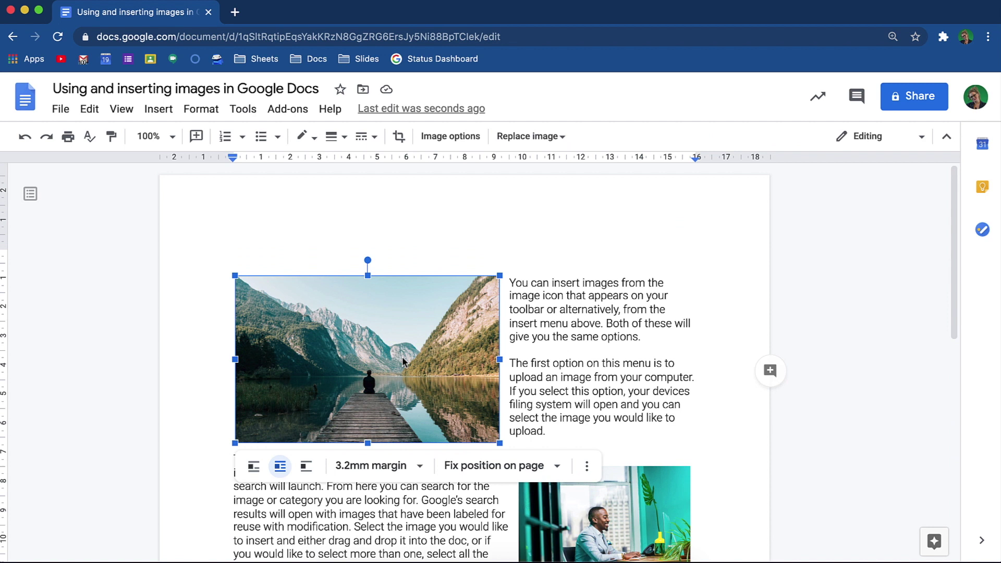
{"action": "double_click", "coordinate": [403, 359]}
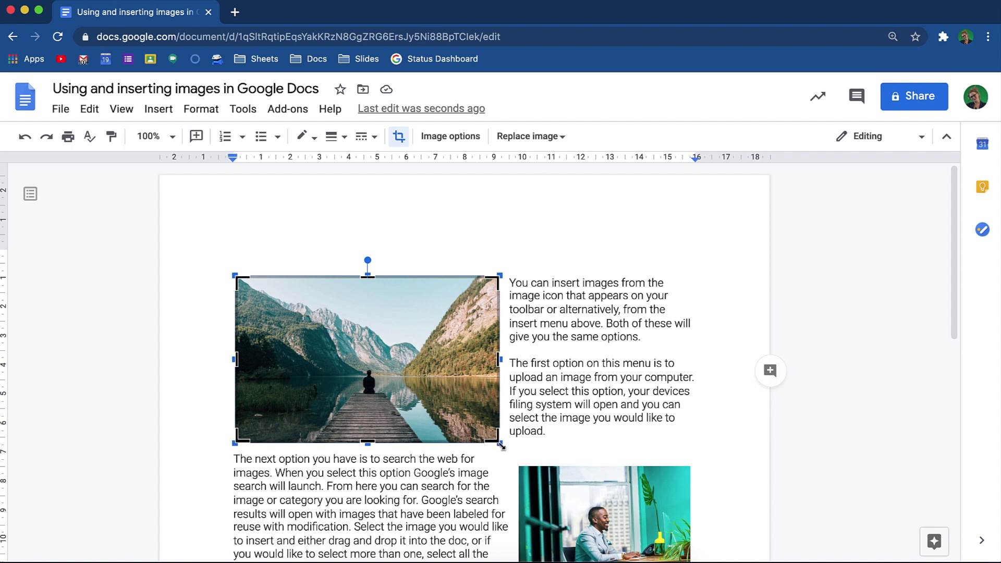
{"action": "left_click_drag", "start_coordinate": [501, 444], "coordinate": [675, 527]}
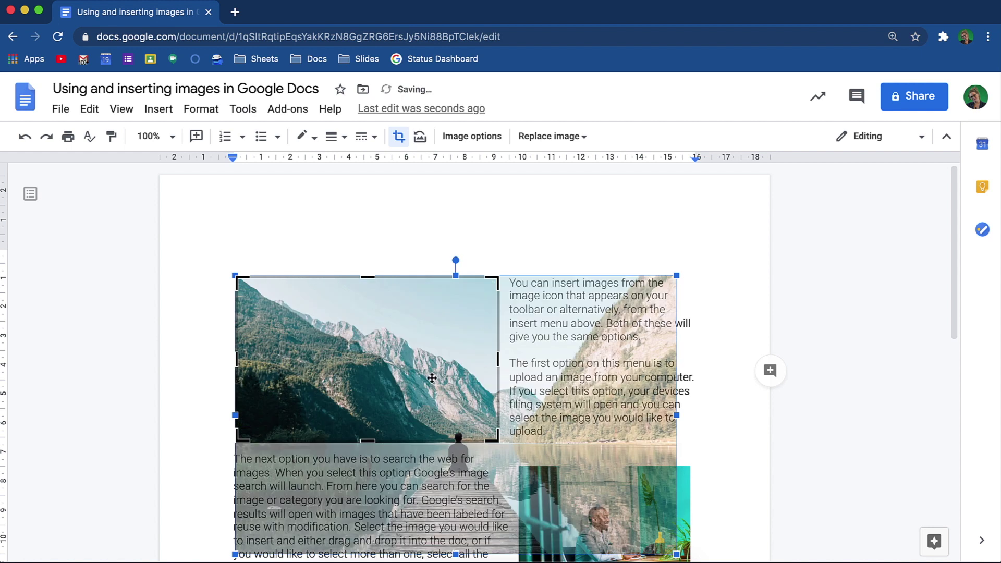
{"action": "left_click_drag", "start_coordinate": [432, 378], "coordinate": [374, 344]}
{"action": "left_click", "coordinate": [634, 353]}
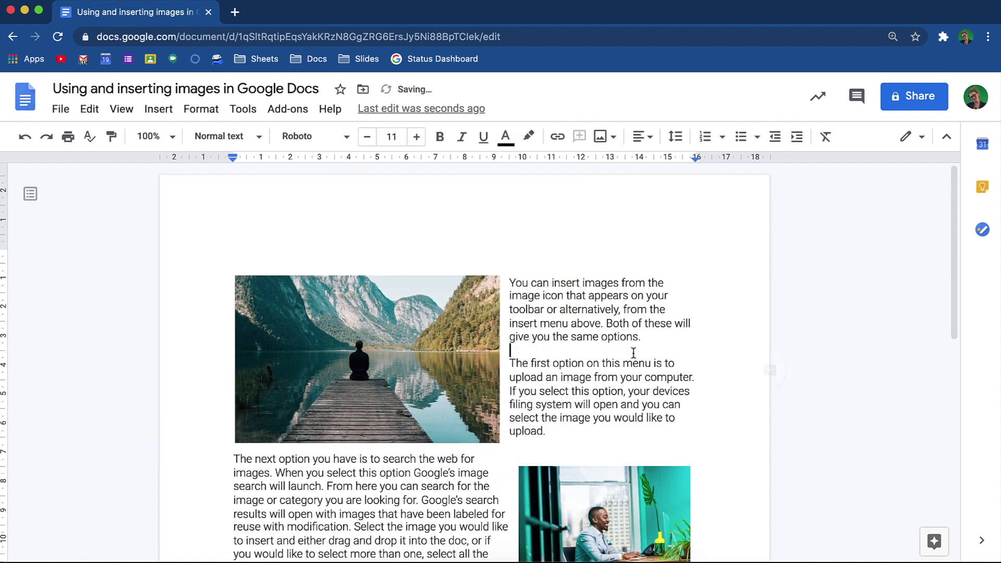
Nudge the lake picture slightly down within its crop frame
{"action": "double_click", "coordinate": [421, 368]}
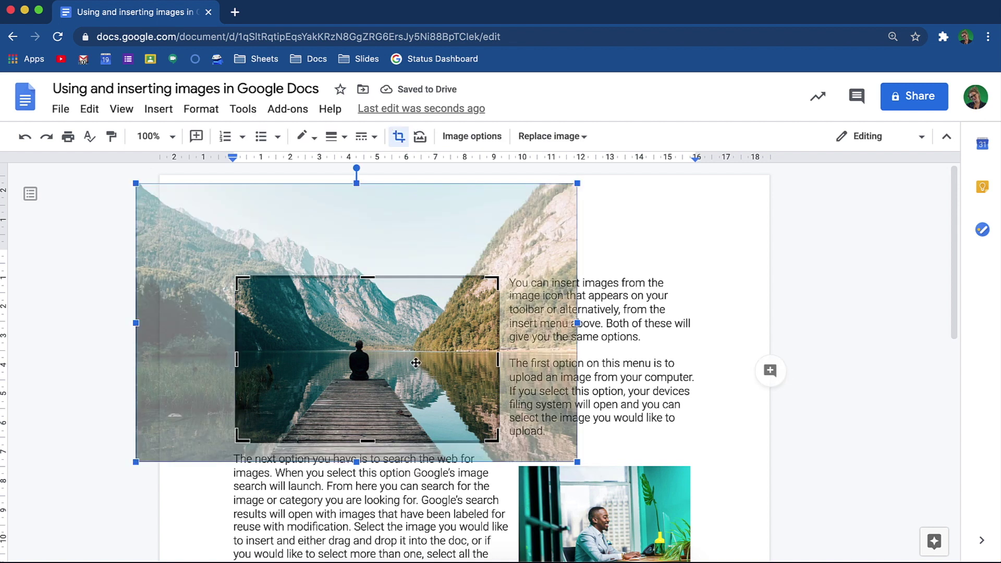
{"action": "left_click_drag", "start_coordinate": [421, 367], "coordinate": [422, 380]}
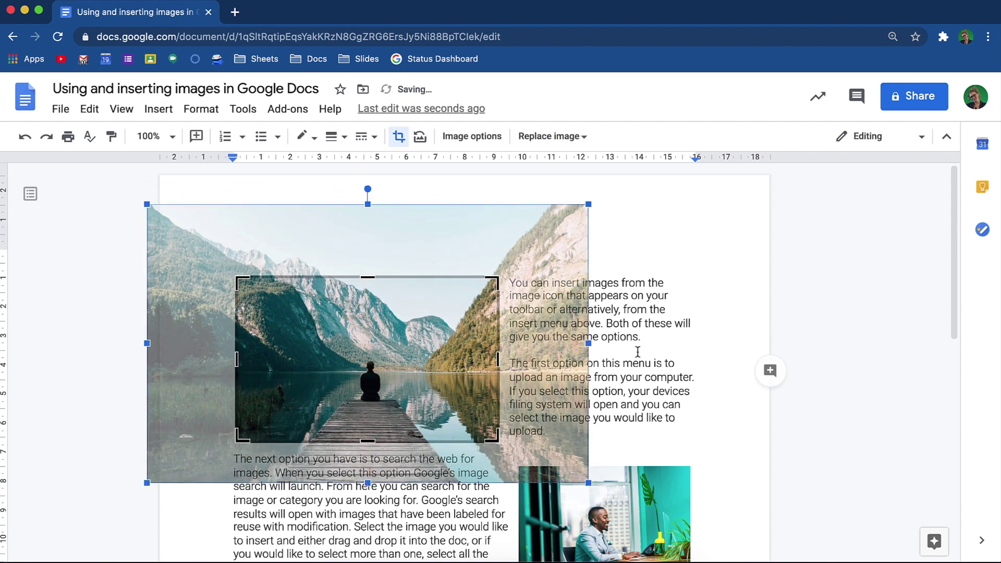
{"action": "left_click", "coordinate": [673, 347]}
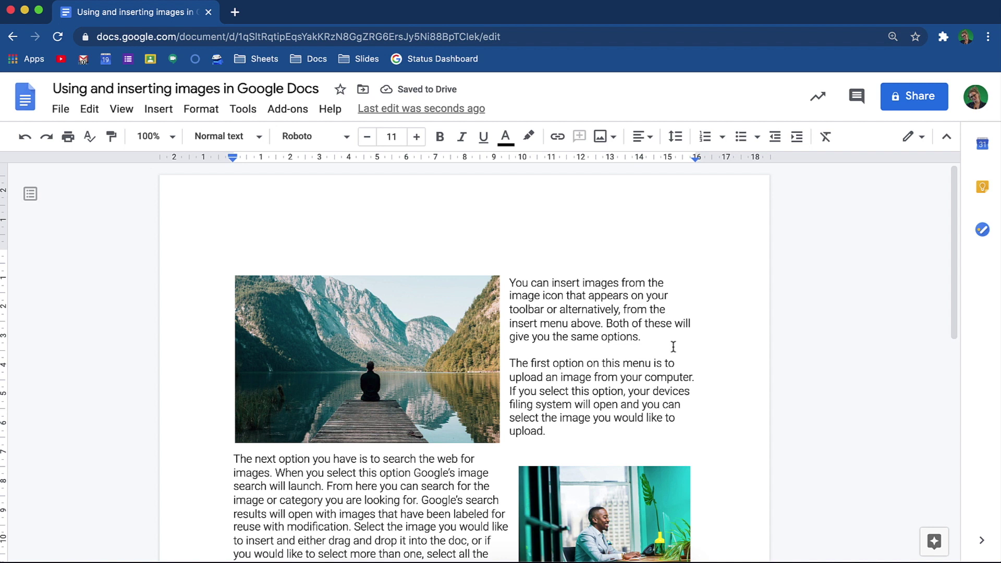
Open Image options for the tablet photo and check its wrapping: both sides, 0.32 cm margins
{"action": "scroll", "coordinate": [509, 351], "scroll_direction": "down", "scroll_amount": 7}
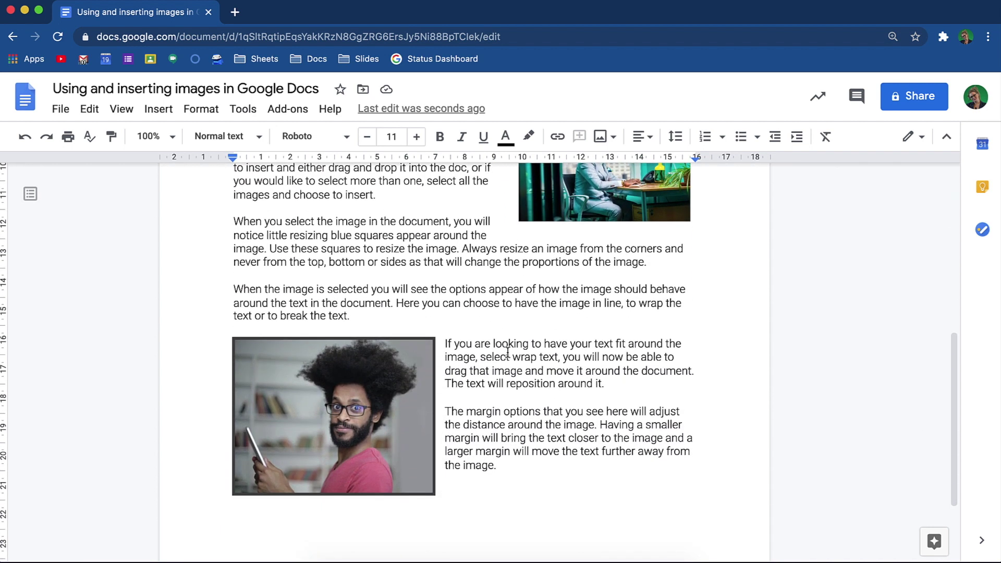
{"action": "left_click", "coordinate": [400, 387]}
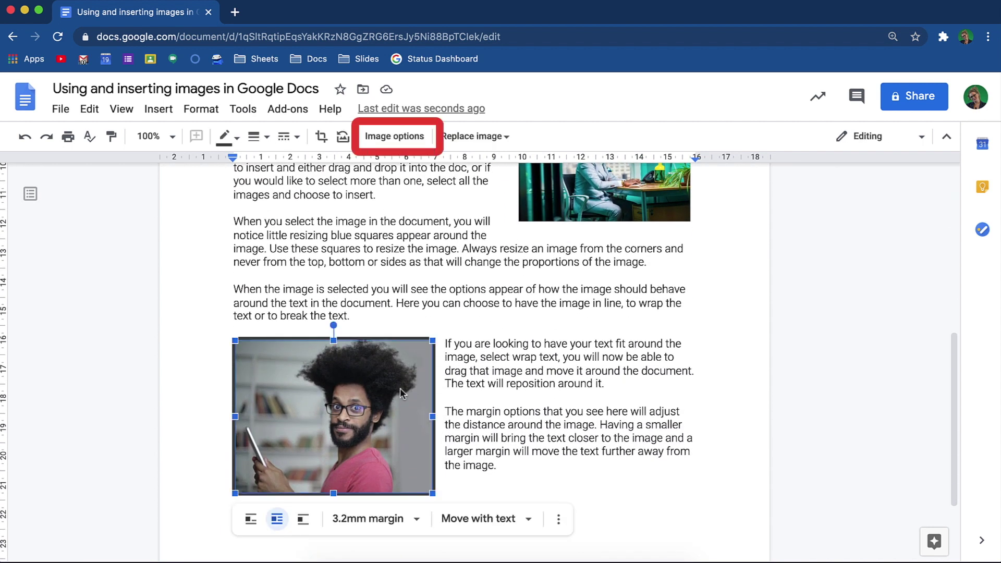
{"action": "left_click", "coordinate": [414, 144]}
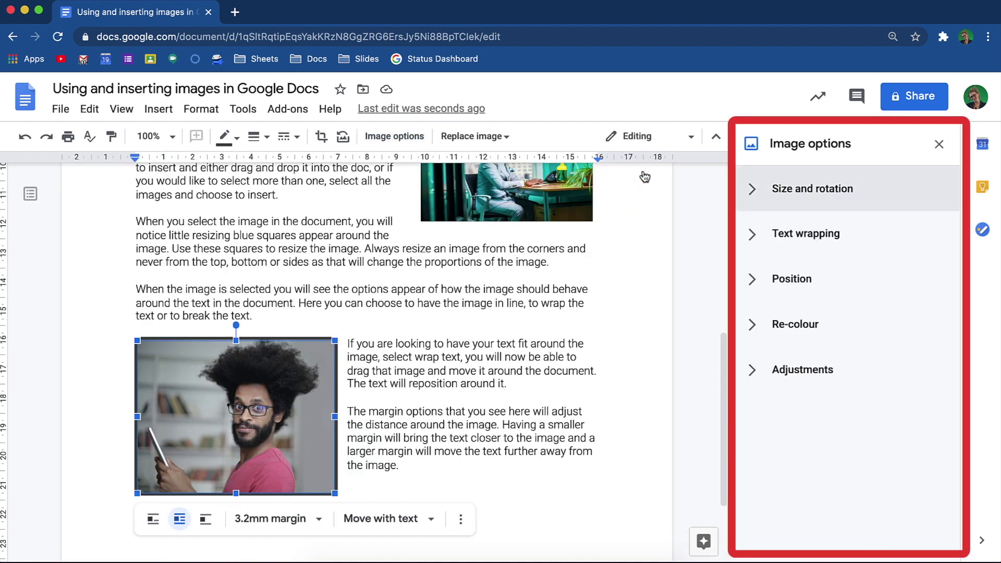
{"action": "left_click", "coordinate": [752, 189]}
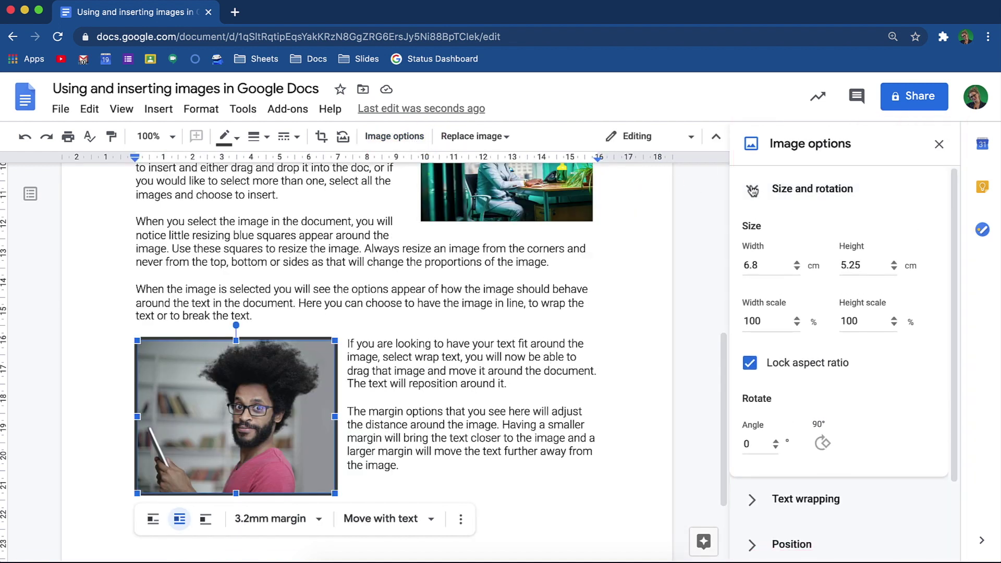
{"action": "left_click", "coordinate": [753, 189]}
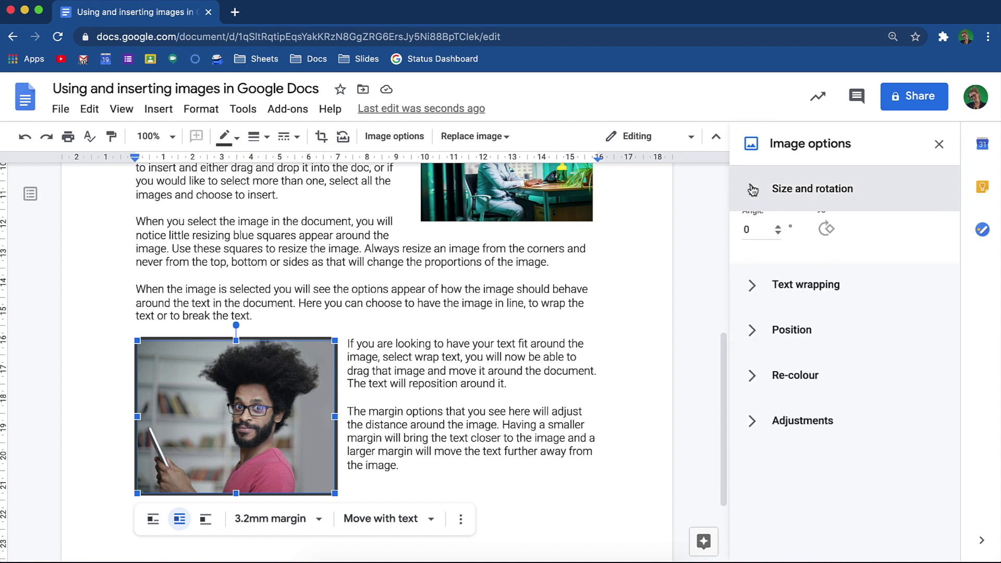
{"action": "left_click", "coordinate": [751, 233]}
{"action": "scroll", "coordinate": [751, 233], "scroll_direction": "down", "scroll_amount": 3}
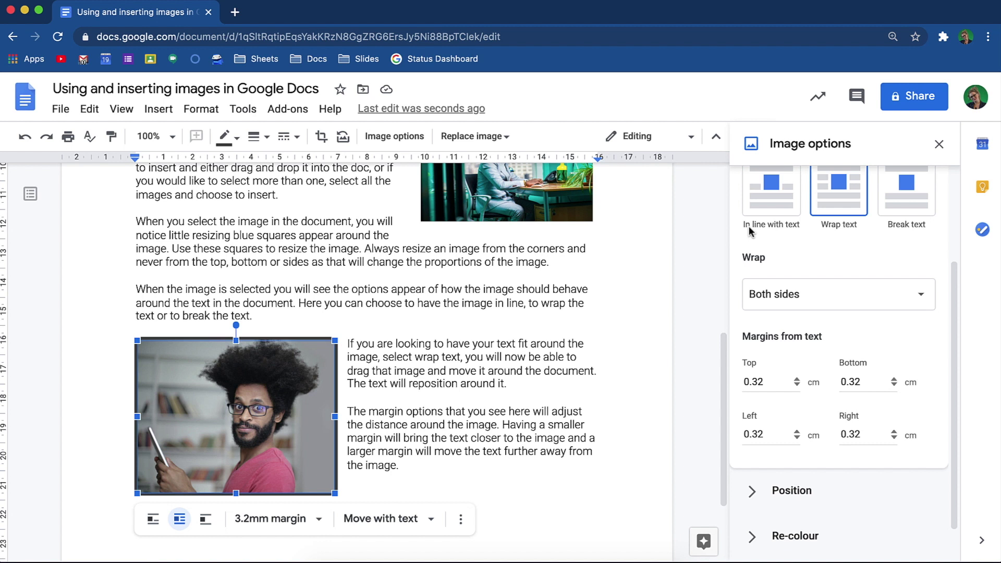
{"action": "scroll", "coordinate": [749, 229], "scroll_direction": "up", "scroll_amount": 2}
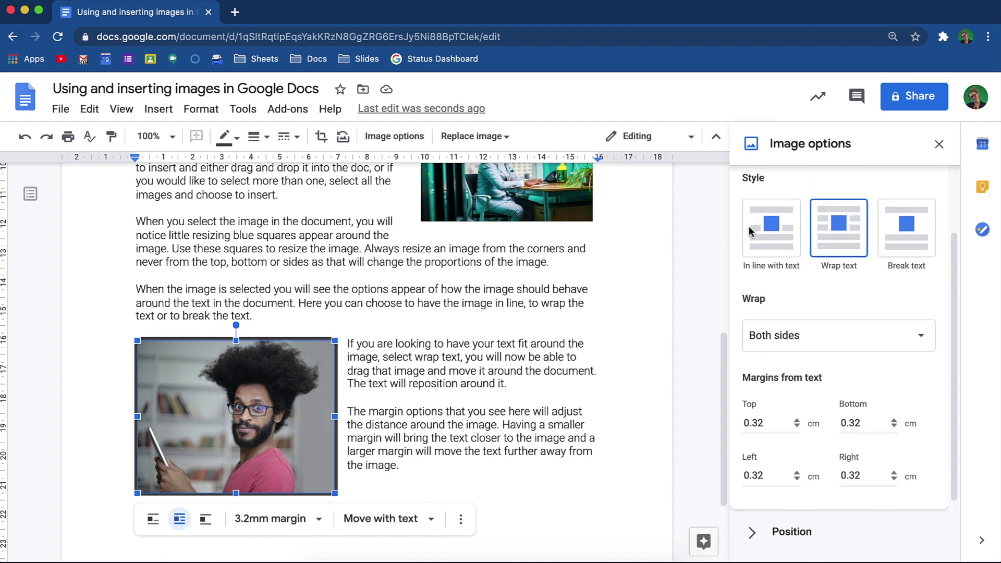
{"action": "left_click", "coordinate": [756, 201]}
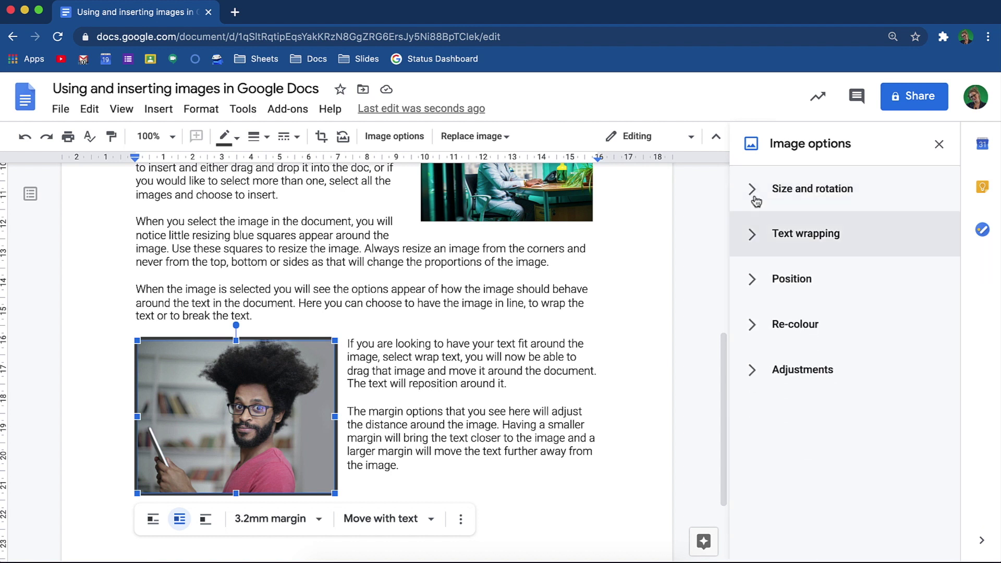
{"action": "left_click", "coordinate": [753, 323]}
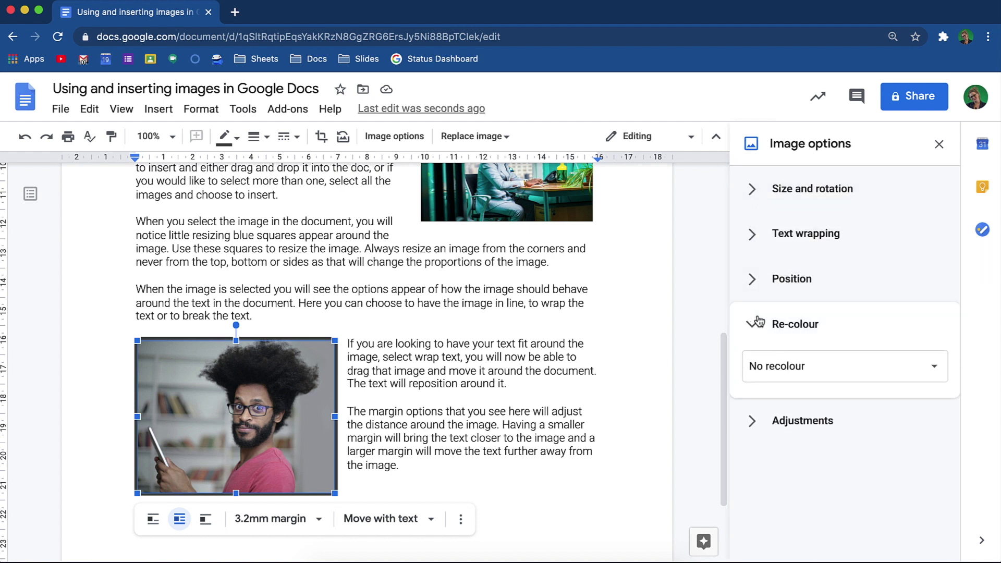
{"action": "left_click", "coordinate": [933, 367]}
{"action": "scroll", "coordinate": [925, 431], "scroll_direction": "down", "scroll_amount": 5}
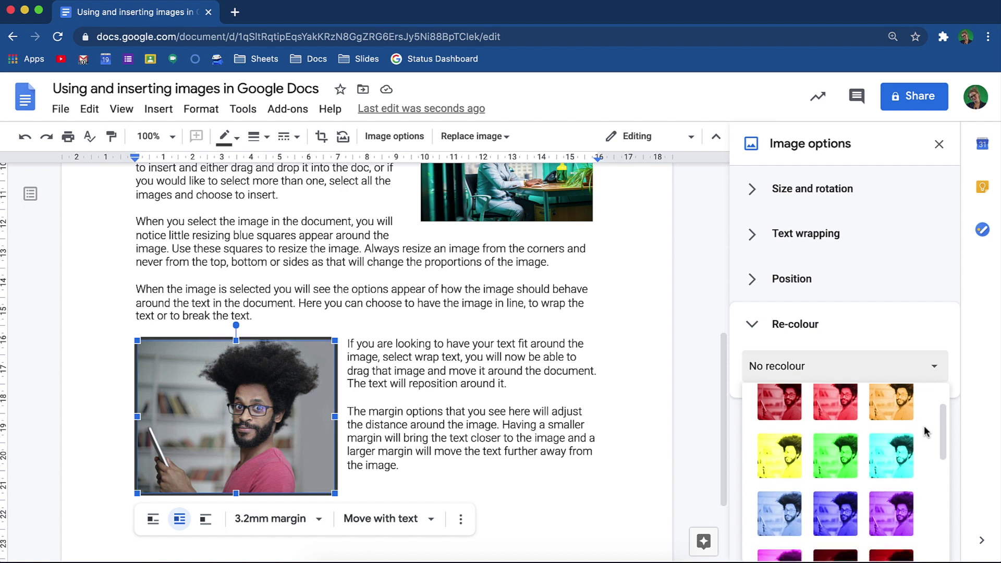
{"action": "scroll", "coordinate": [924, 430], "scroll_direction": "down", "scroll_amount": 4}
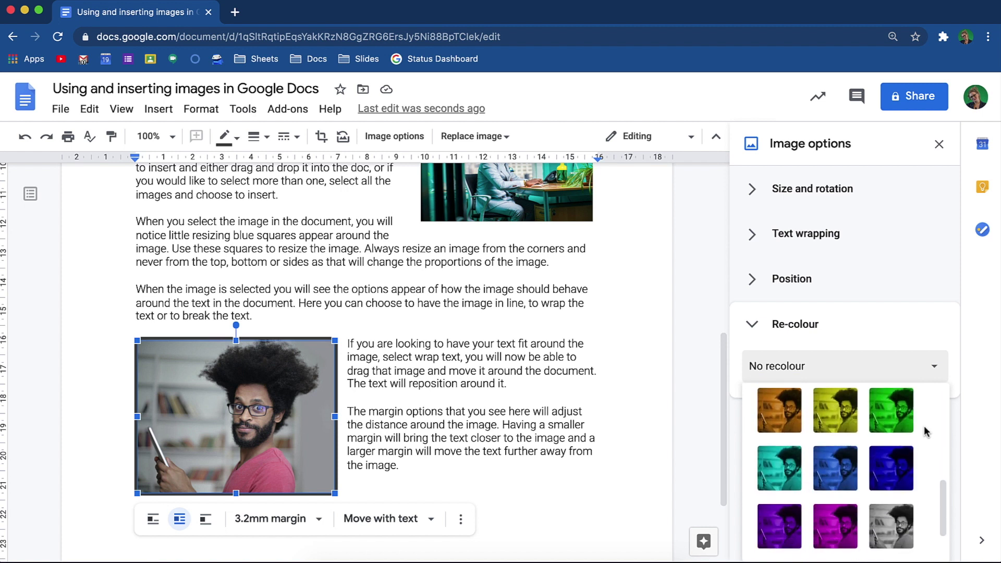
{"action": "scroll", "coordinate": [925, 425], "scroll_direction": "up", "scroll_amount": 10}
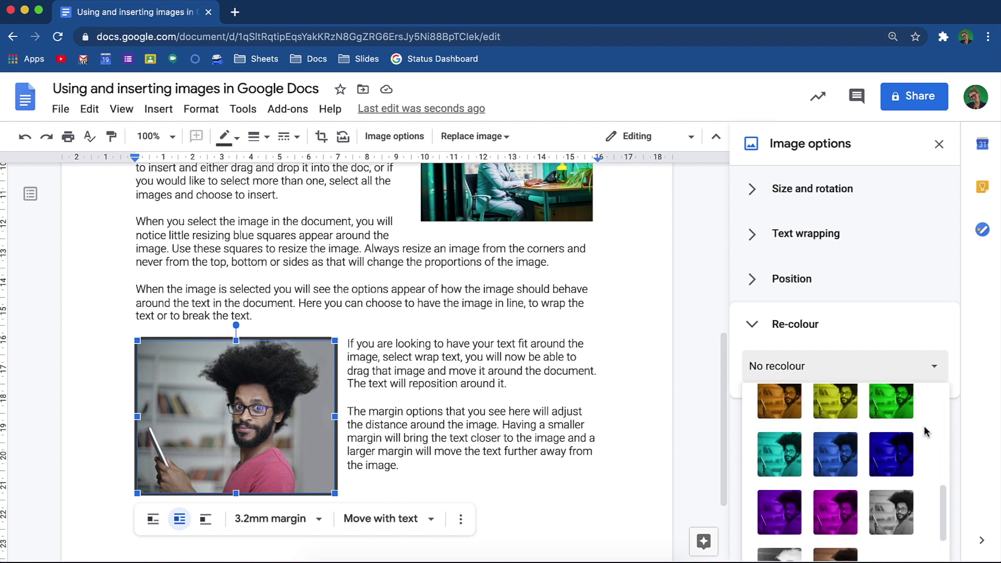
{"action": "left_click", "coordinate": [936, 374]}
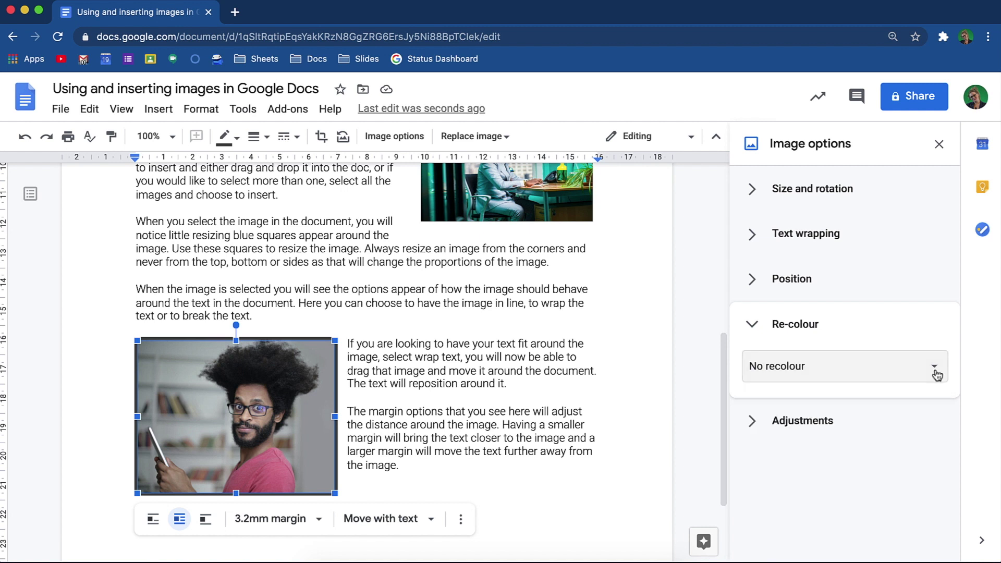
{"action": "left_click", "coordinate": [754, 325]}
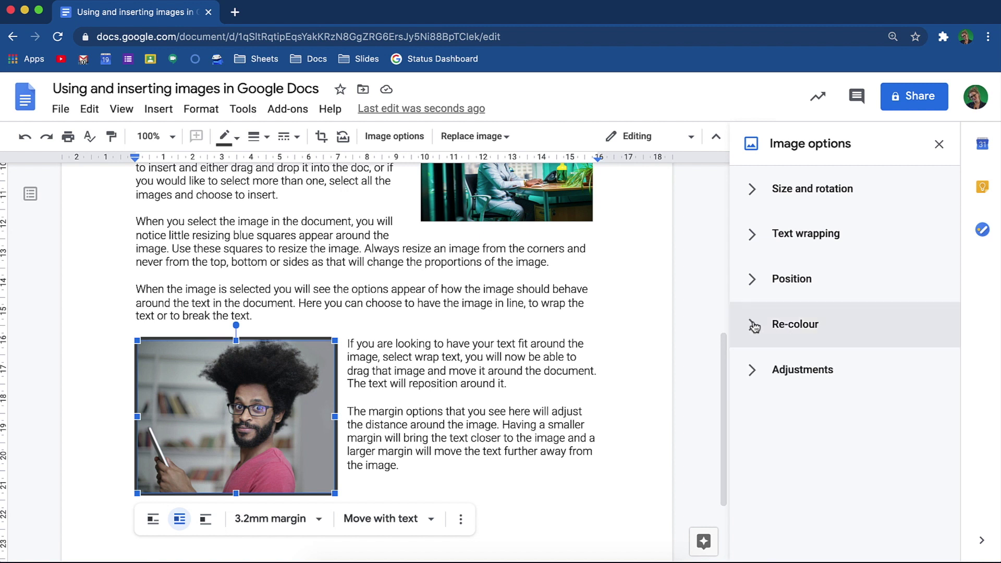
Raise the tablet photo's brightness to about +7% and its contrast slightly
{"action": "left_click", "coordinate": [753, 370]}
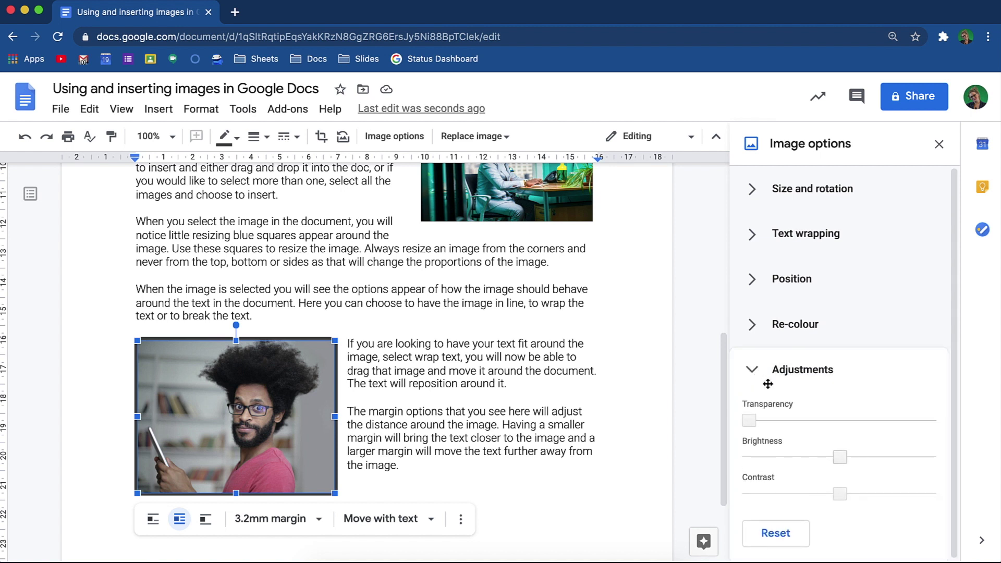
{"action": "left_click_drag", "start_coordinate": [840, 457], "coordinate": [854, 457]}
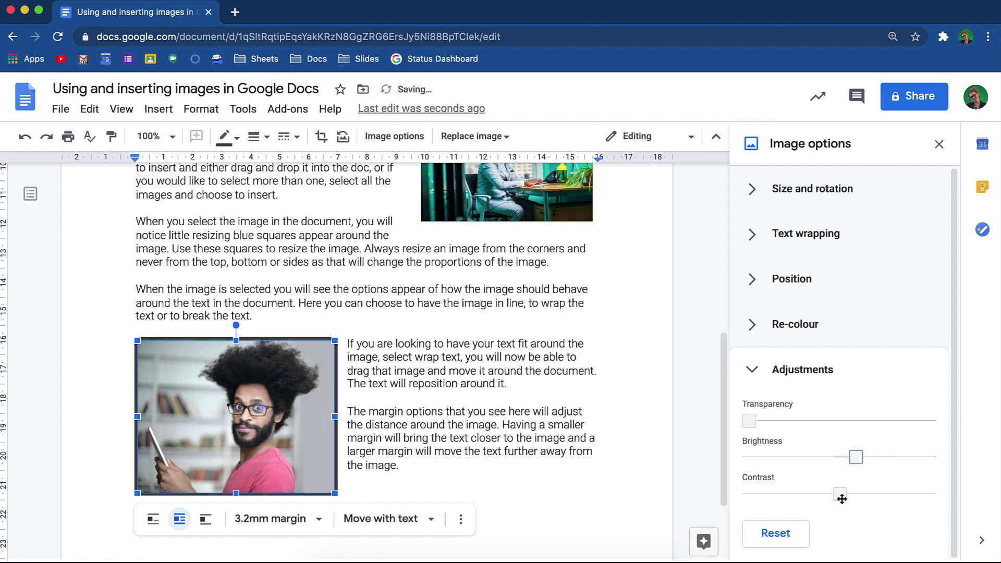
{"action": "left_click_drag", "start_coordinate": [840, 496], "coordinate": [859, 496]}
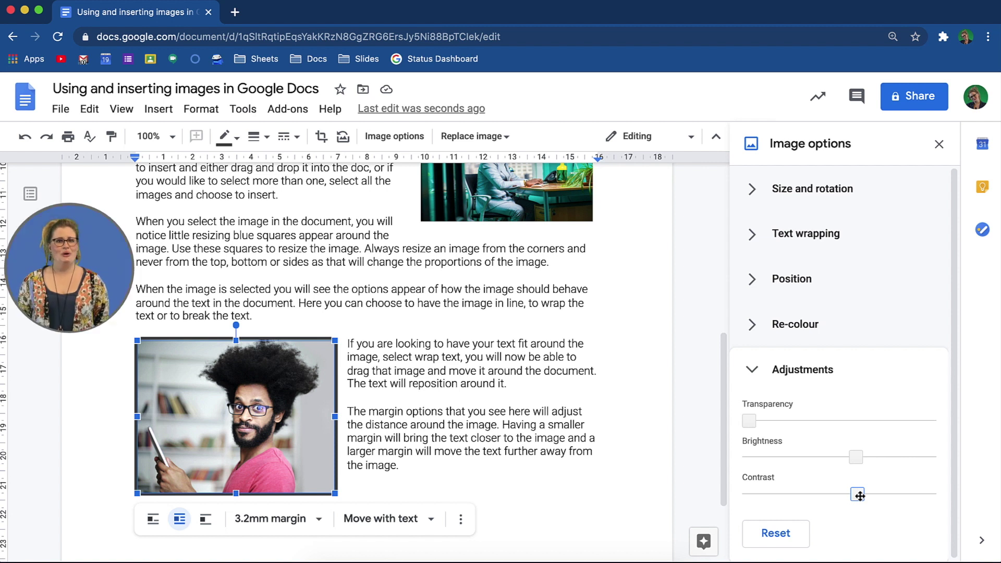
Close Image options, deselect the photo and return to the top of the document
{"action": "left_click", "coordinate": [939, 145]}
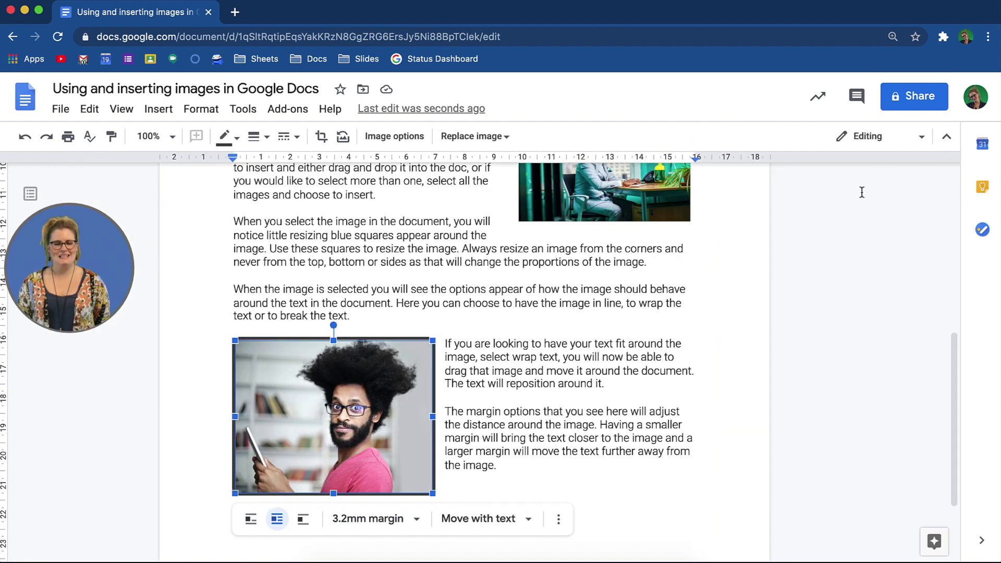
{"action": "left_click", "coordinate": [698, 287]}
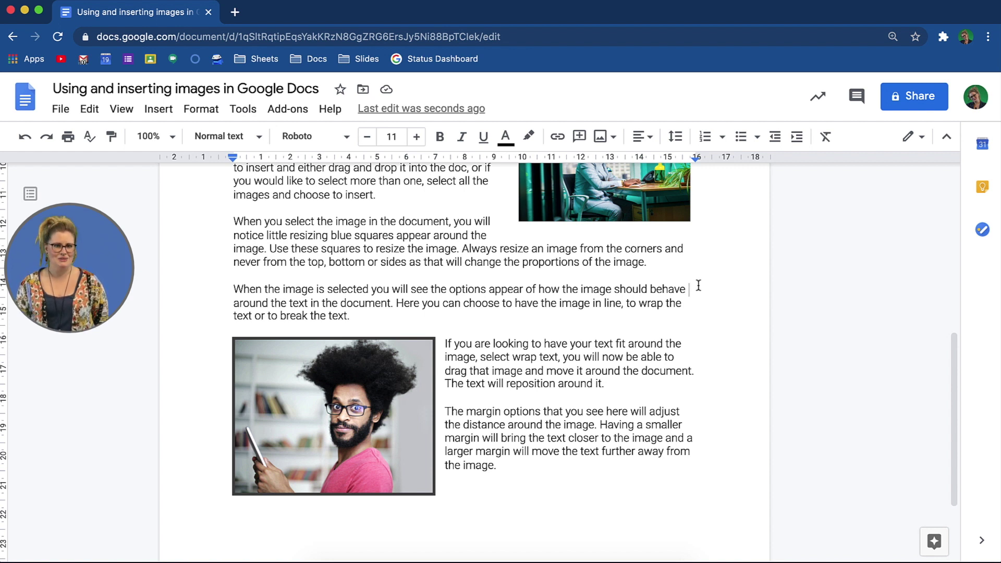
{"action": "scroll", "coordinate": [698, 285], "scroll_direction": "up", "scroll_amount": 10}
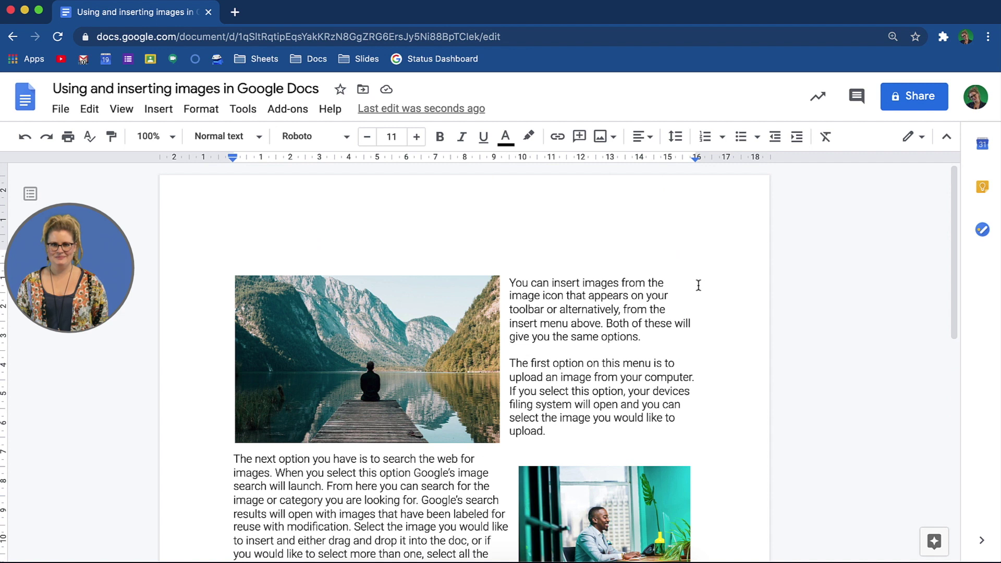
Replace the top lake image with the Drive photo of a man with a laptop, found via 'working from'
{"action": "left_click", "coordinate": [450, 347]}
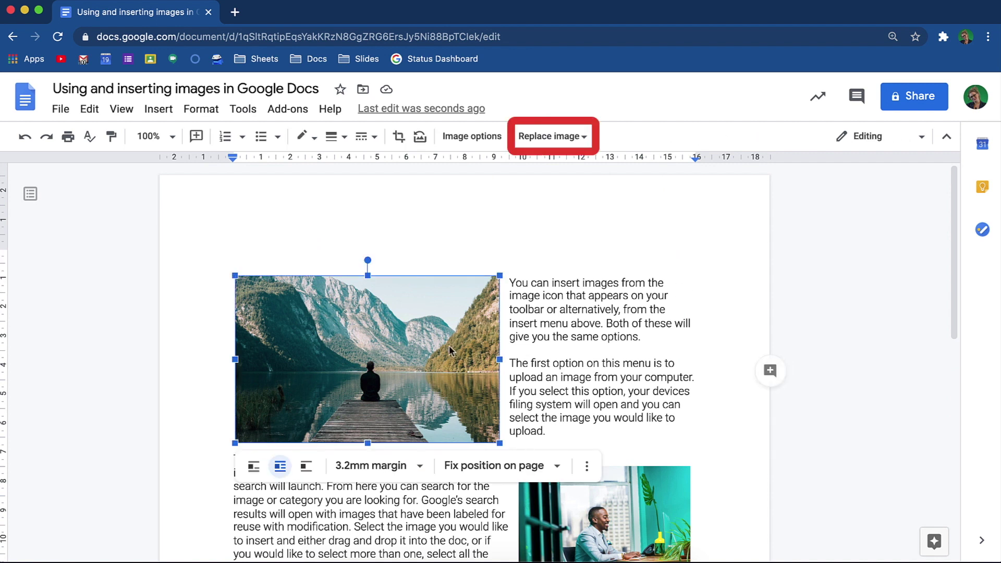
{"action": "left_click", "coordinate": [584, 137]}
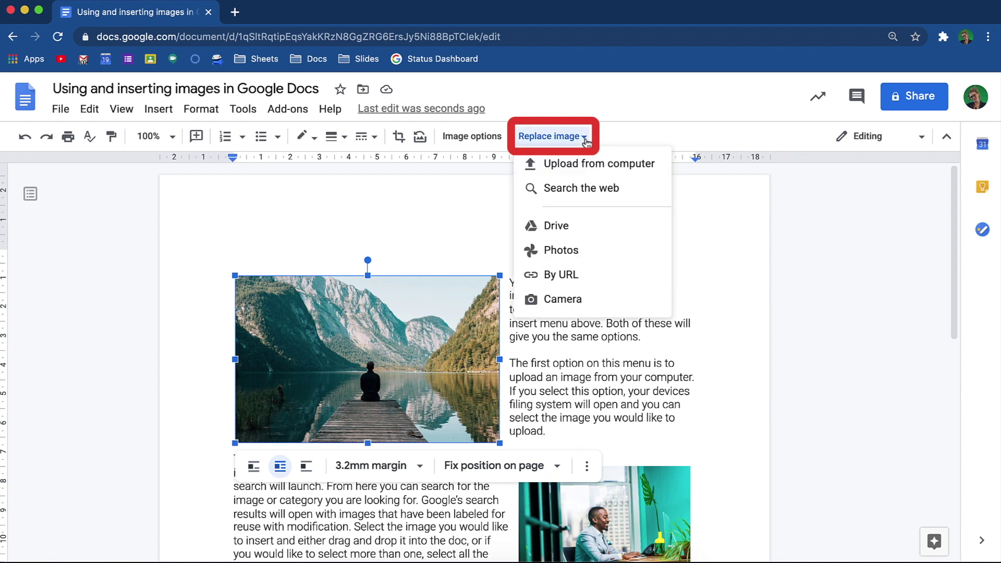
{"action": "left_click", "coordinate": [613, 225]}
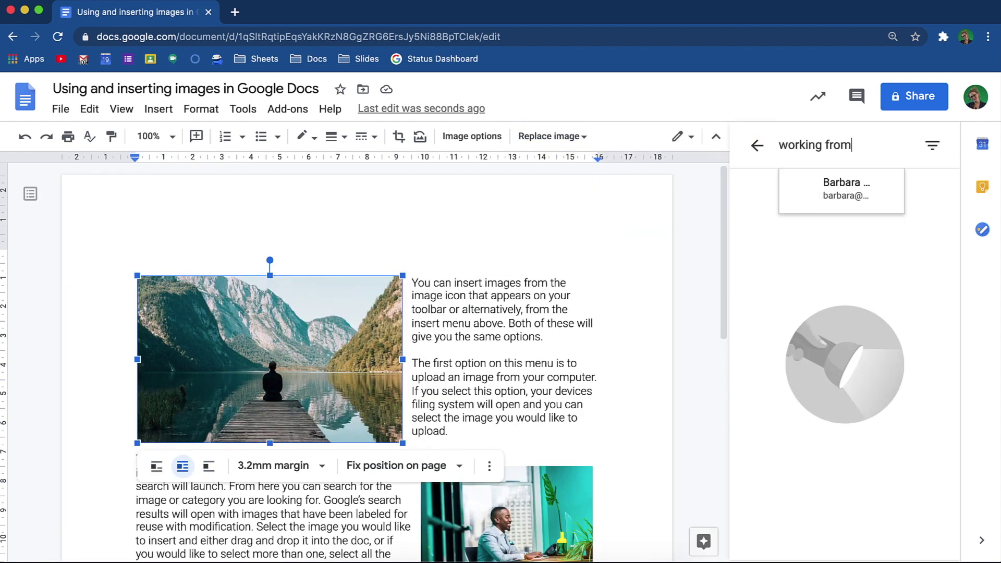
{"action": "key", "text": "Return"}
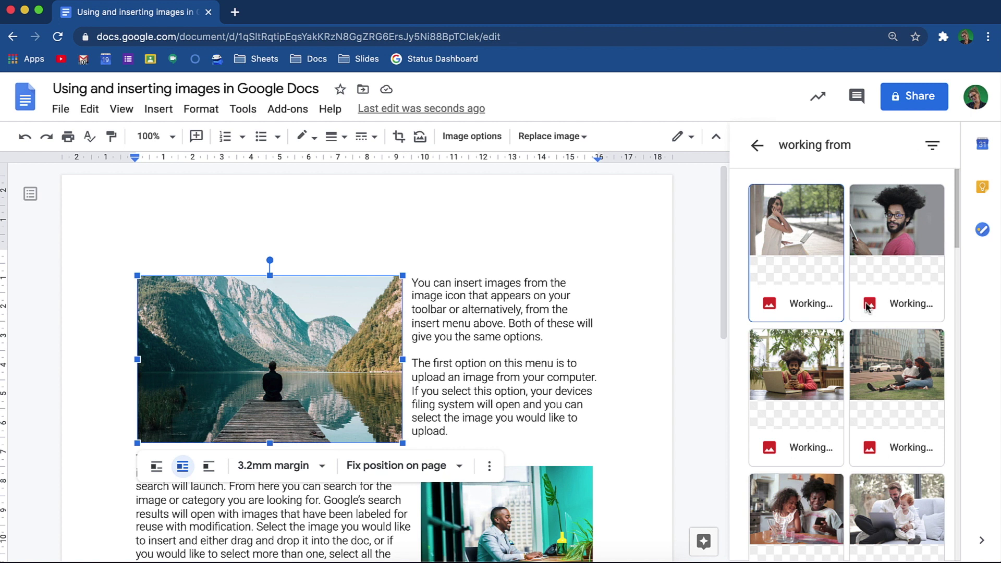
{"action": "left_click", "coordinate": [816, 397]}
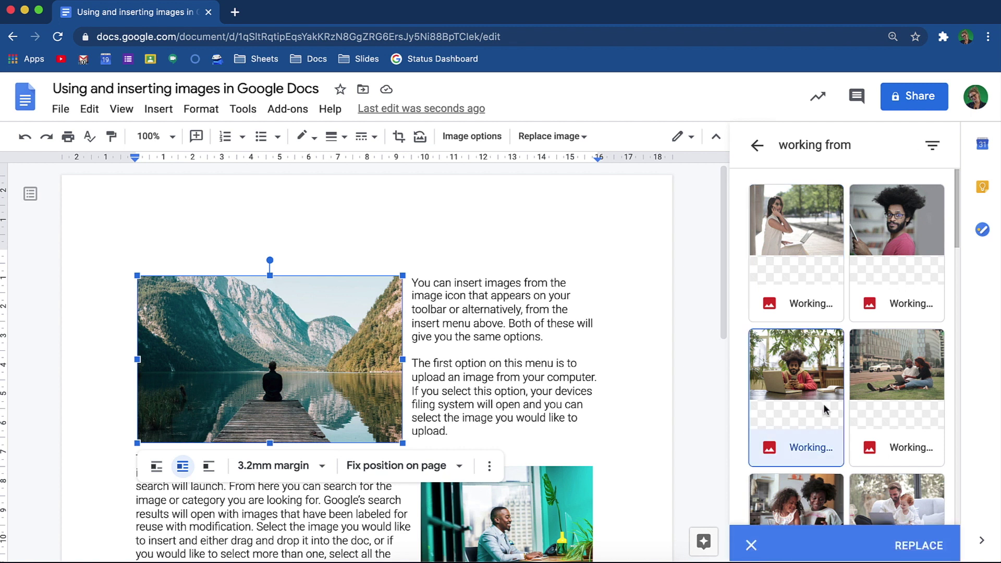
{"action": "left_click", "coordinate": [930, 543]}
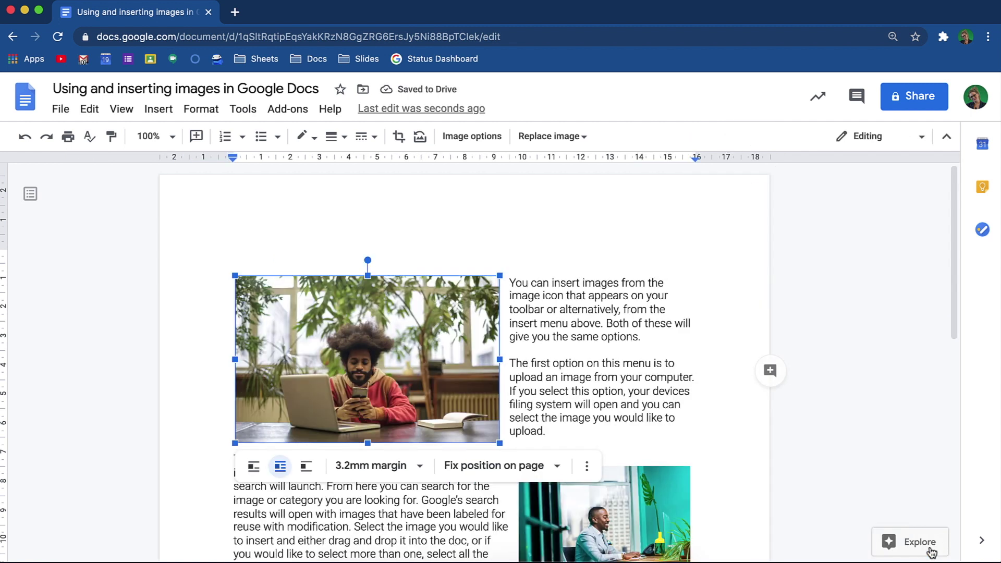
Brighten the new laptop photo slightly through Adjustments, then close its image settings
{"action": "left_click", "coordinate": [472, 136]}
{"action": "left_click", "coordinate": [849, 456]}
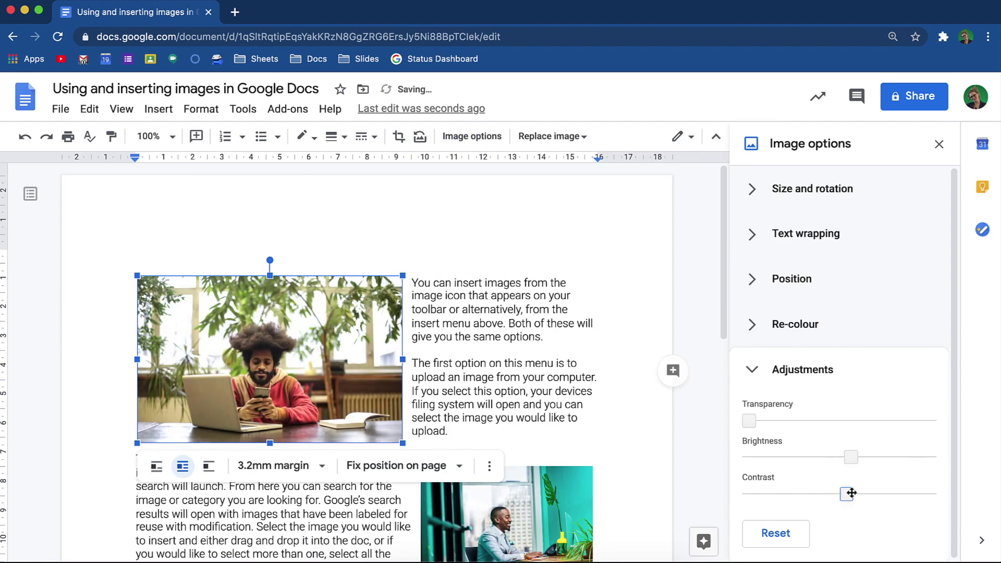
{"action": "left_click_drag", "start_coordinate": [849, 493], "coordinate": [857, 493]}
{"action": "left_click", "coordinate": [939, 144]}
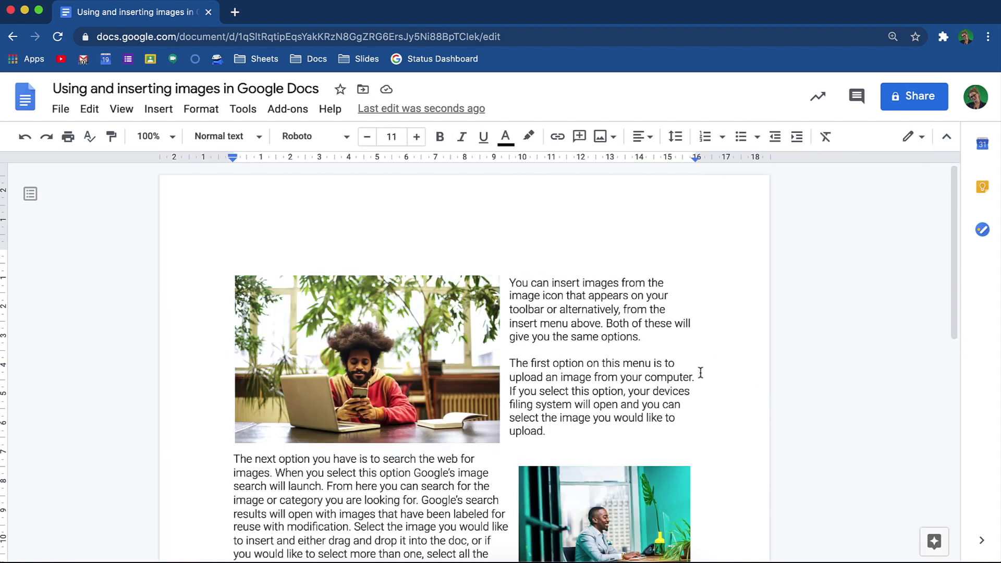